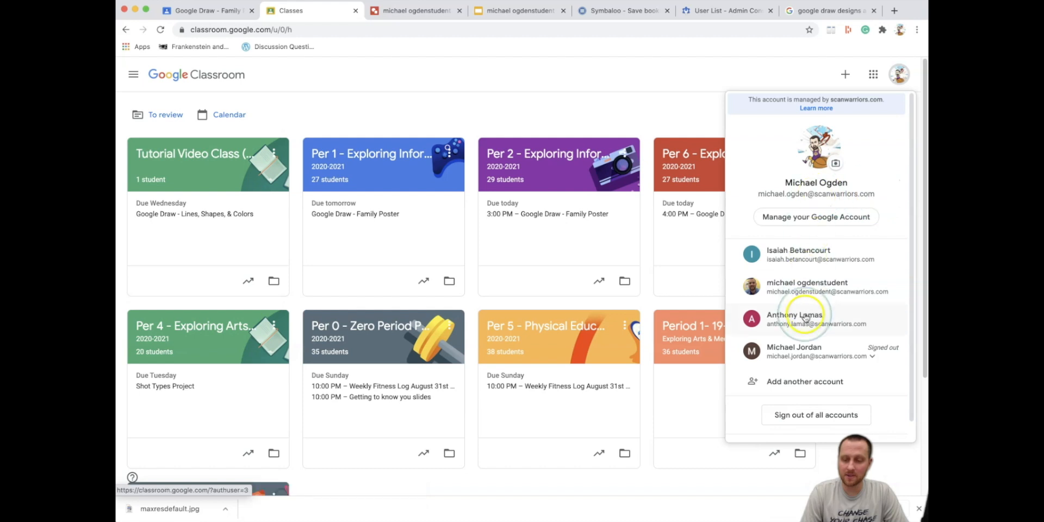
- Open the Google Draw - Lines, Shapes, & Colors assignment in Tutorial Video Class (Fake Class) and show its instructions
{"action": "left_click", "coordinate": [899, 75]}
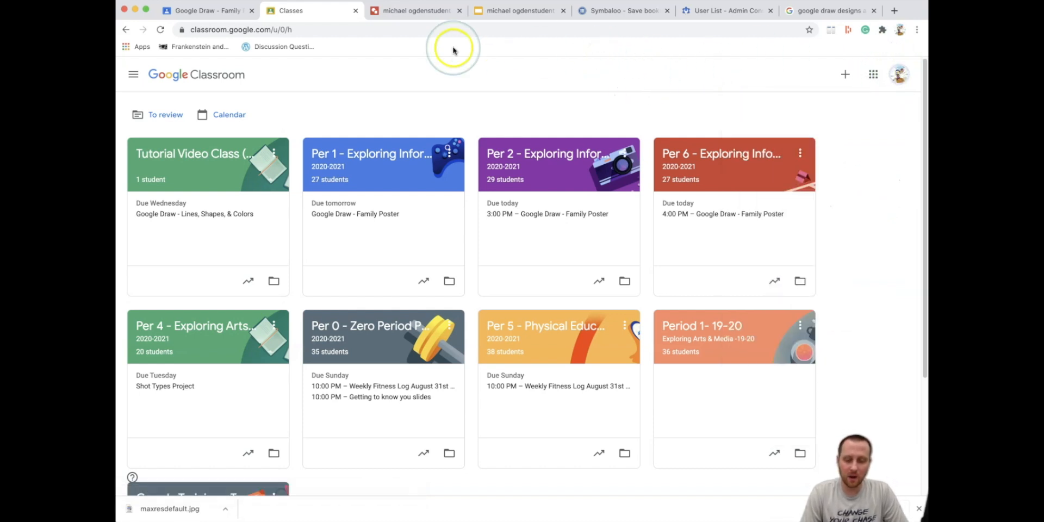
{"action": "left_click", "coordinate": [205, 158]}
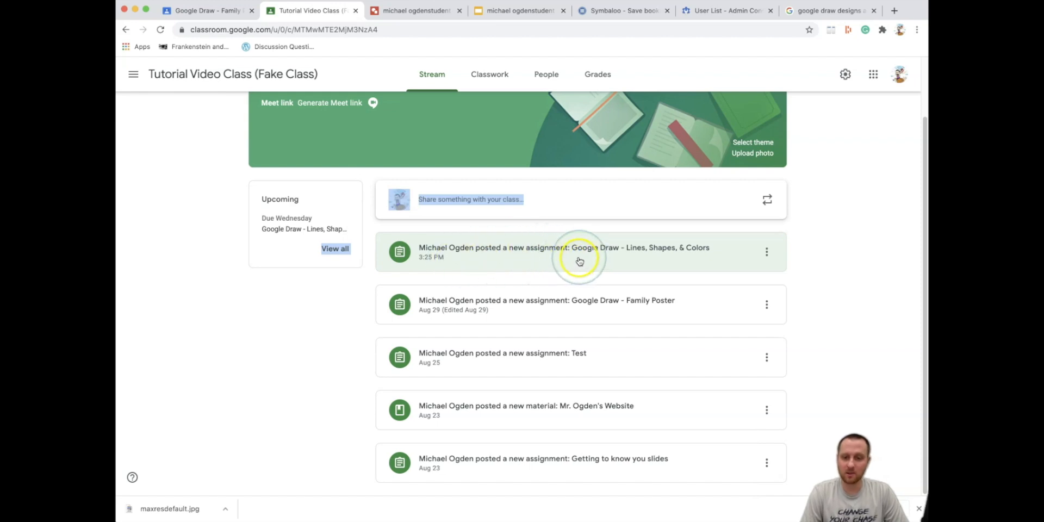
{"action": "left_click", "coordinate": [616, 253]}
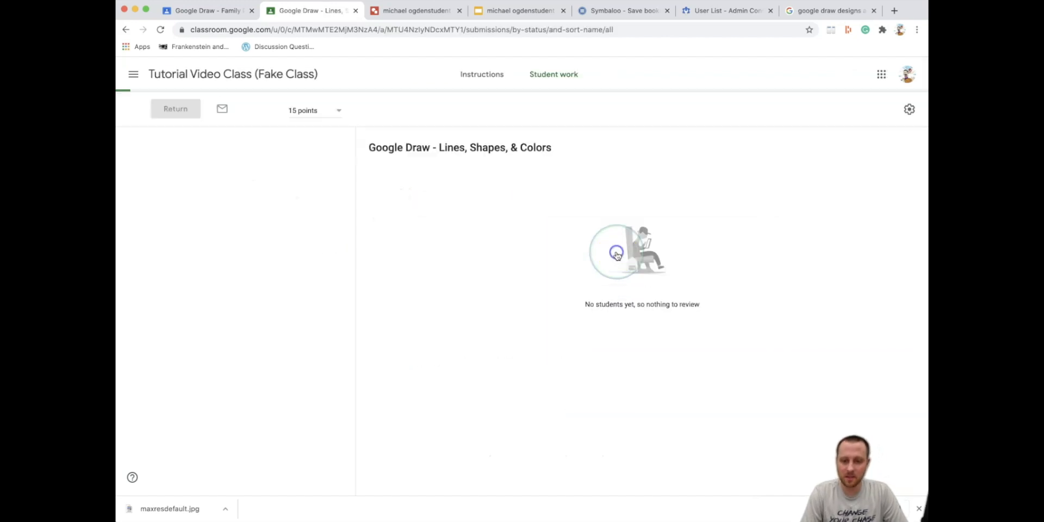
{"action": "left_click", "coordinate": [482, 76]}
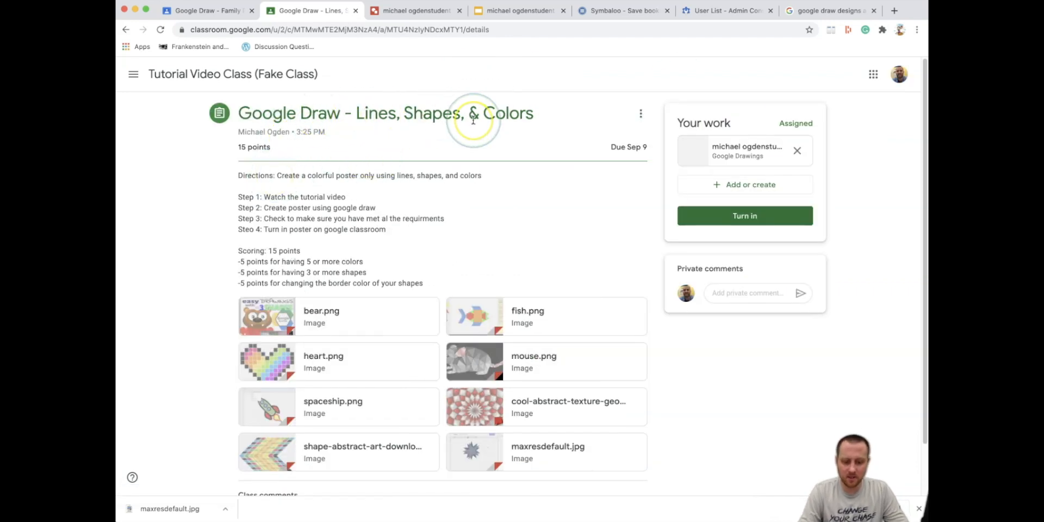
- Enlarge the assignment page to 175% and read the directions line
{"action": "key", "text": "super+equal"}
{"action": "key", "text": "super+equal"}
{"action": "key", "text": "super+equal"}
{"action": "key", "text": "super+equal"}
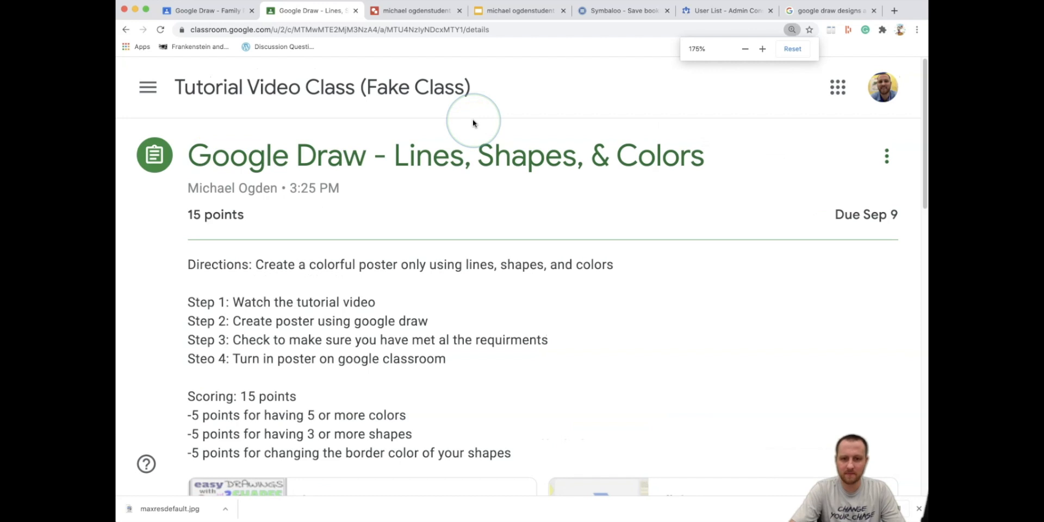
{"action": "scroll", "coordinate": [711, 232], "scroll_direction": "down", "scroll_amount": 2}
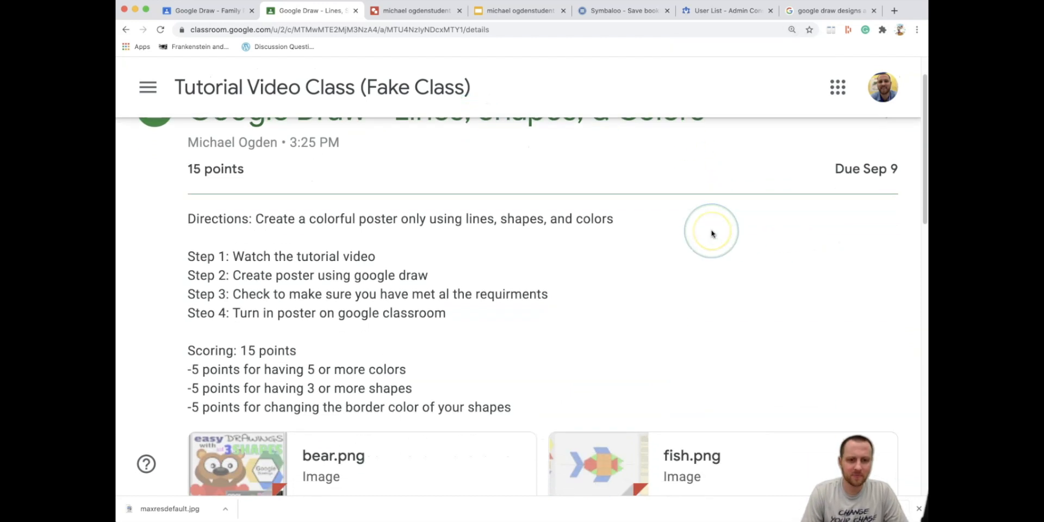
{"action": "left_click_drag", "start_coordinate": [253, 215], "coordinate": [554, 234]}
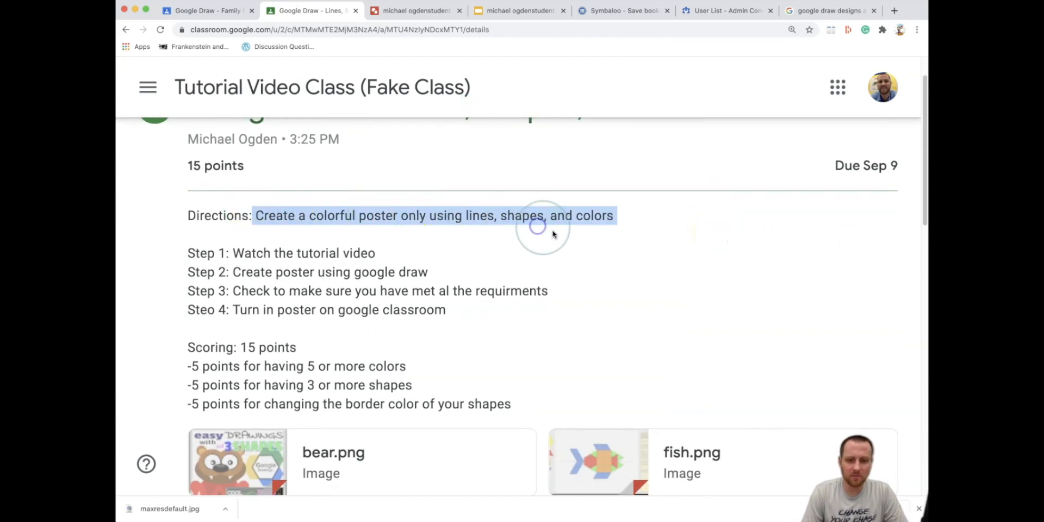
{"action": "left_click", "coordinate": [579, 260]}
{"action": "scroll", "coordinate": [478, 222], "scroll_direction": "down", "scroll_amount": 2}
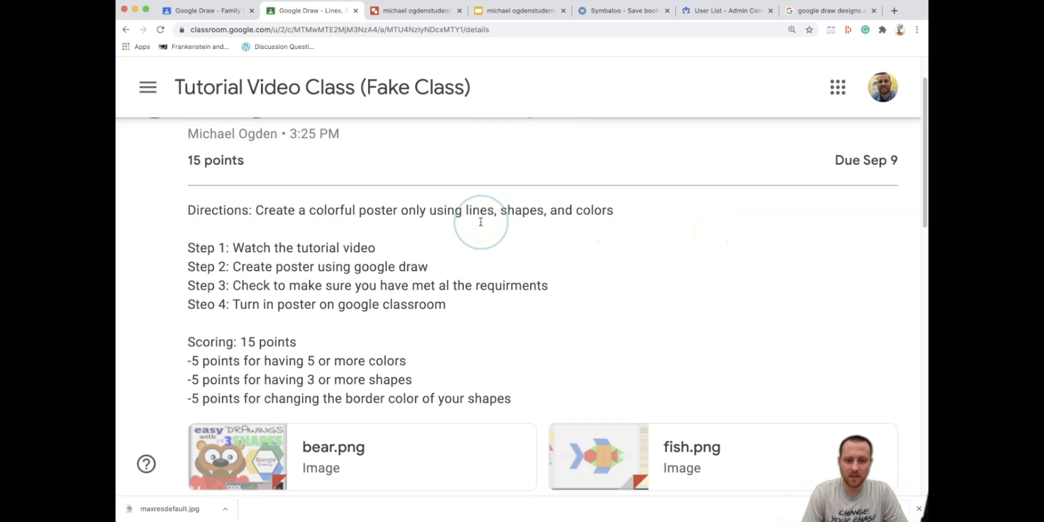
- Read through the assignment's four numbered steps, highlighting each one in turn
{"action": "left_click_drag", "start_coordinate": [231, 208], "coordinate": [391, 208]}
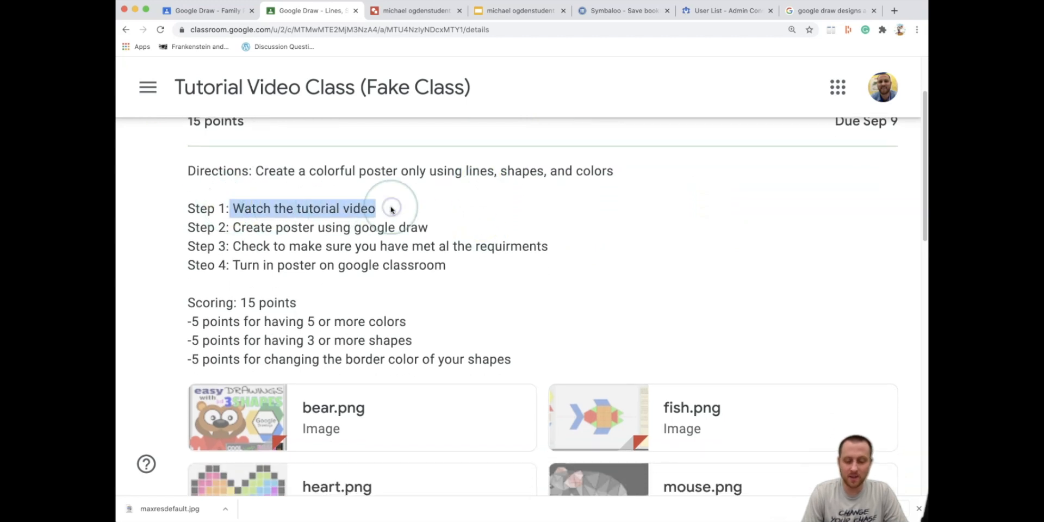
{"action": "scroll", "coordinate": [391, 210], "scroll_direction": "down", "scroll_amount": 7}
{"action": "scroll", "coordinate": [468, 324], "scroll_direction": "up", "scroll_amount": 9}
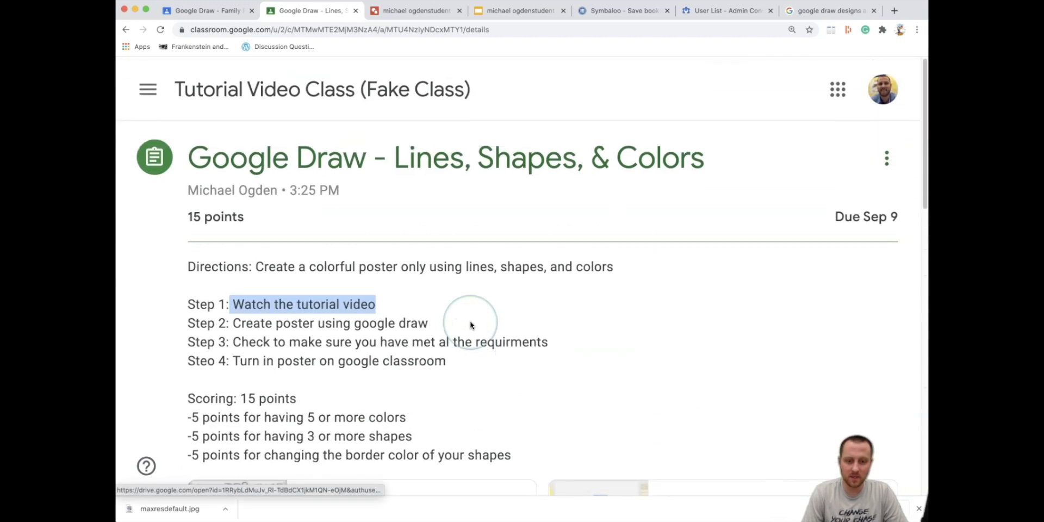
{"action": "scroll", "coordinate": [470, 324], "scroll_direction": "down", "scroll_amount": 2}
{"action": "left_click_drag", "start_coordinate": [245, 280], "coordinate": [400, 278]}
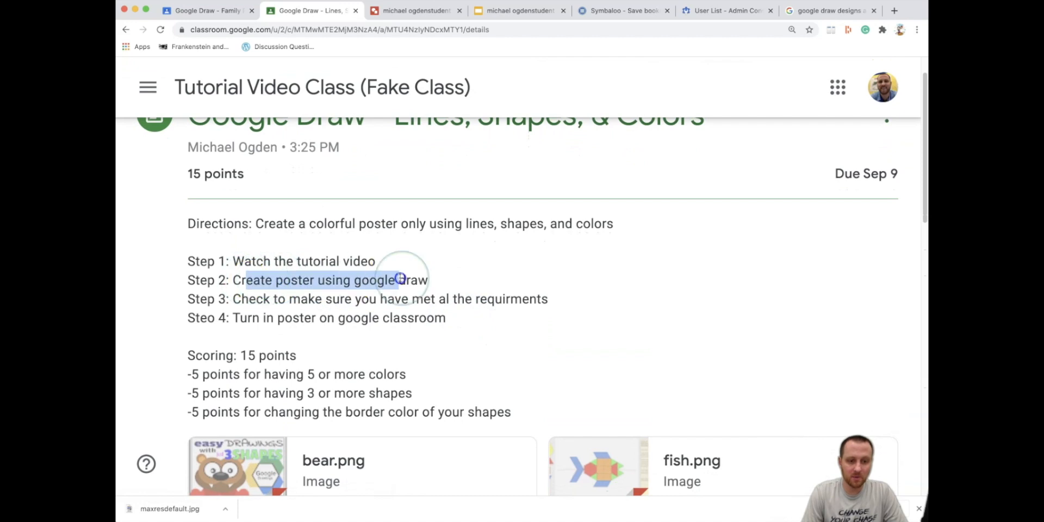
{"action": "left_click_drag", "start_coordinate": [263, 298], "coordinate": [447, 297]}
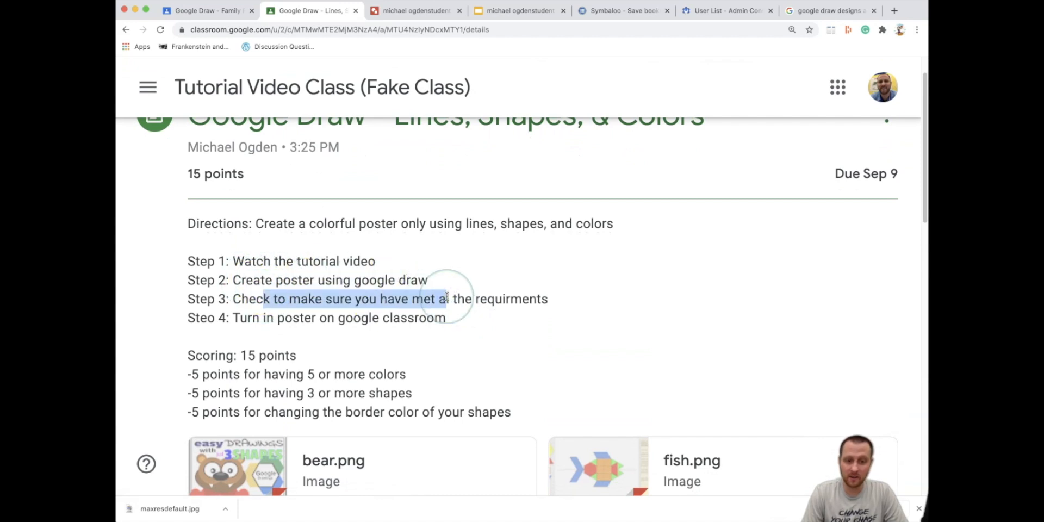
{"action": "scroll", "coordinate": [447, 298], "scroll_direction": "down", "scroll_amount": 3}
{"action": "left_click_drag", "start_coordinate": [207, 262], "coordinate": [460, 270]}
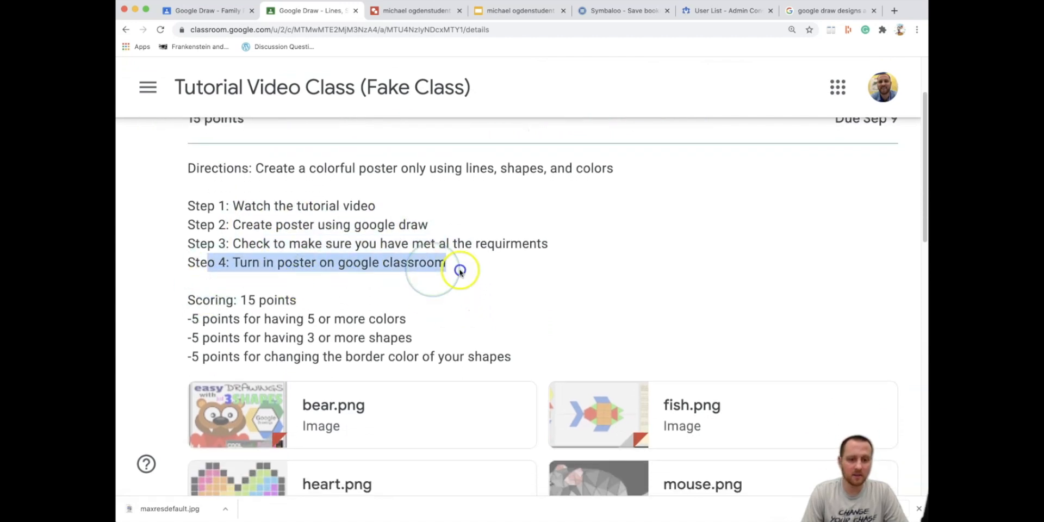
- Review the scoring criteria for colors, shapes and border colors, highlighting each line
{"action": "left_click", "coordinate": [345, 303]}
{"action": "left_click_drag", "start_coordinate": [188, 300], "coordinate": [410, 337]}
{"action": "left_click", "coordinate": [434, 294]}
{"action": "left_click_drag", "start_coordinate": [188, 318], "coordinate": [292, 306]}
{"action": "left_click", "coordinate": [375, 303]}
{"action": "left_click_drag", "start_coordinate": [187, 315], "coordinate": [408, 319]}
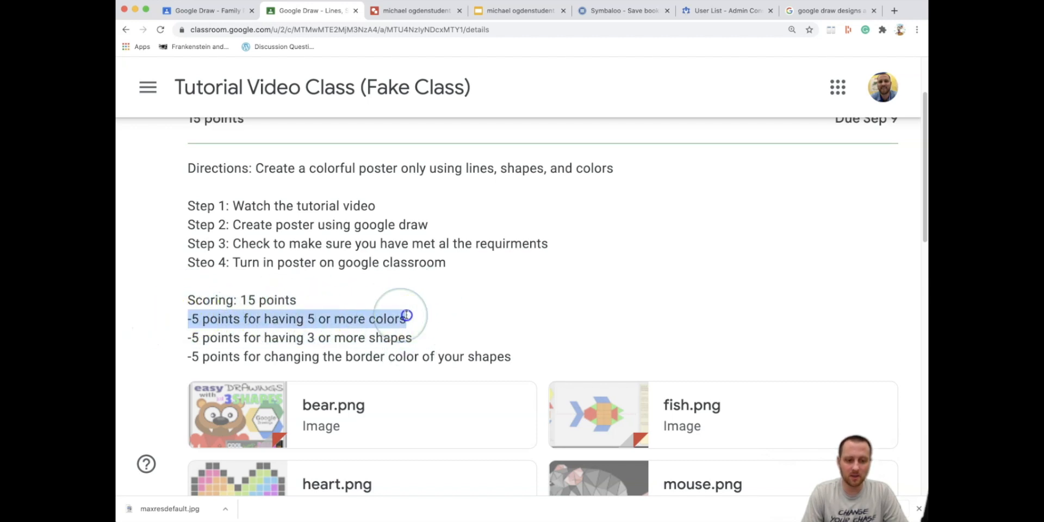
{"action": "left_click_drag", "start_coordinate": [187, 337], "coordinate": [395, 340]}
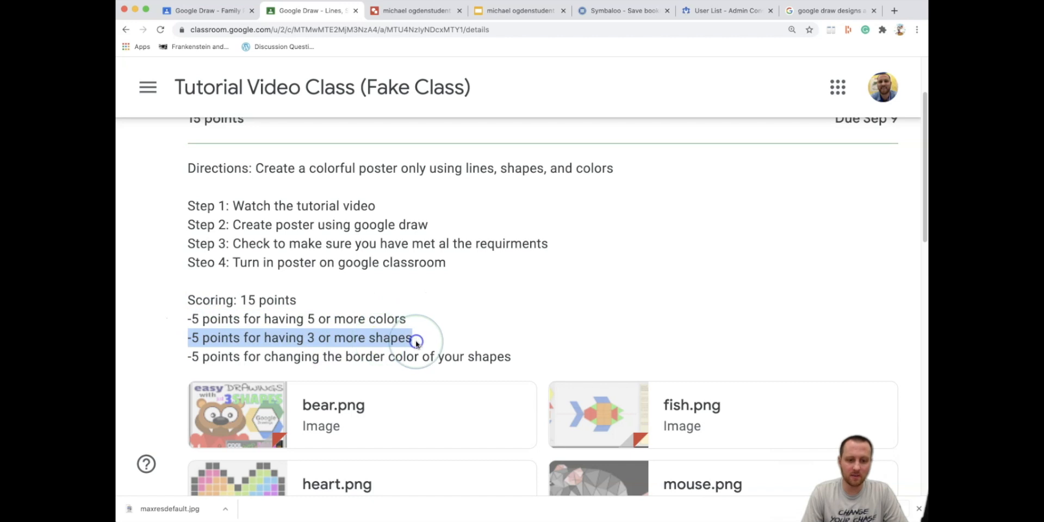
{"action": "left_click_drag", "start_coordinate": [183, 362], "coordinate": [510, 357]}
{"action": "left_click", "coordinate": [465, 322]}
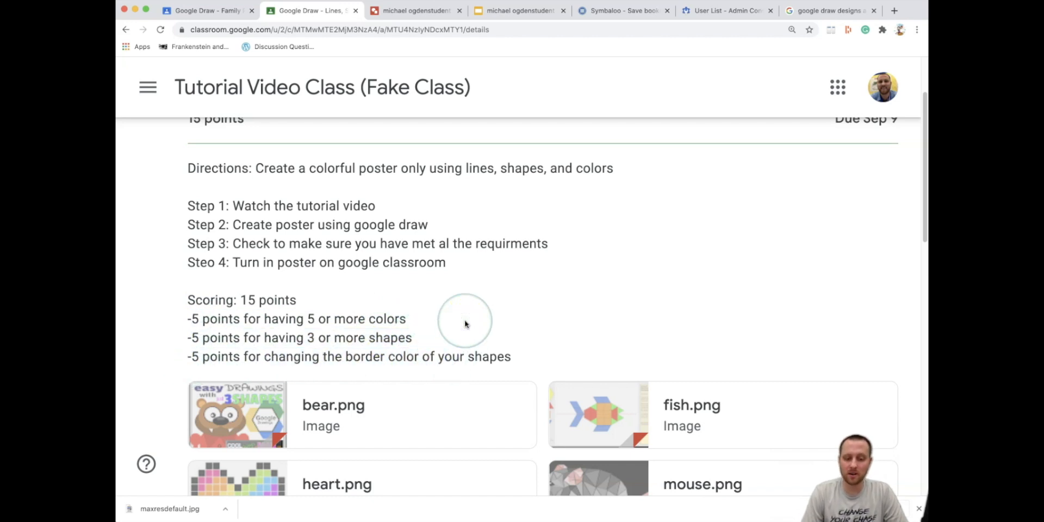
- Reduce the page zoom to 150% and open the Google Drawings file attached under the student's work
{"action": "key", "text": "super+minus"}
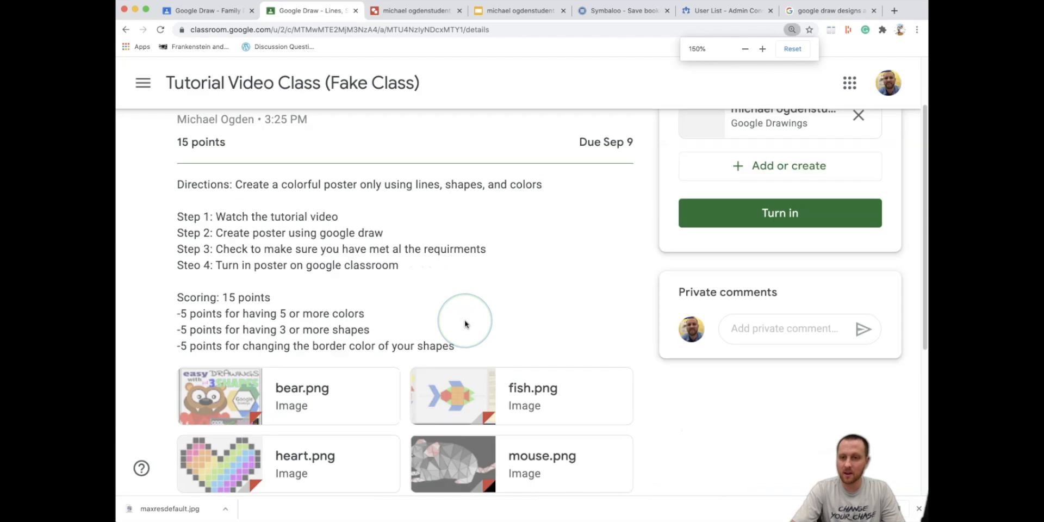
{"action": "scroll", "coordinate": [572, 309], "scroll_direction": "up", "scroll_amount": 3}
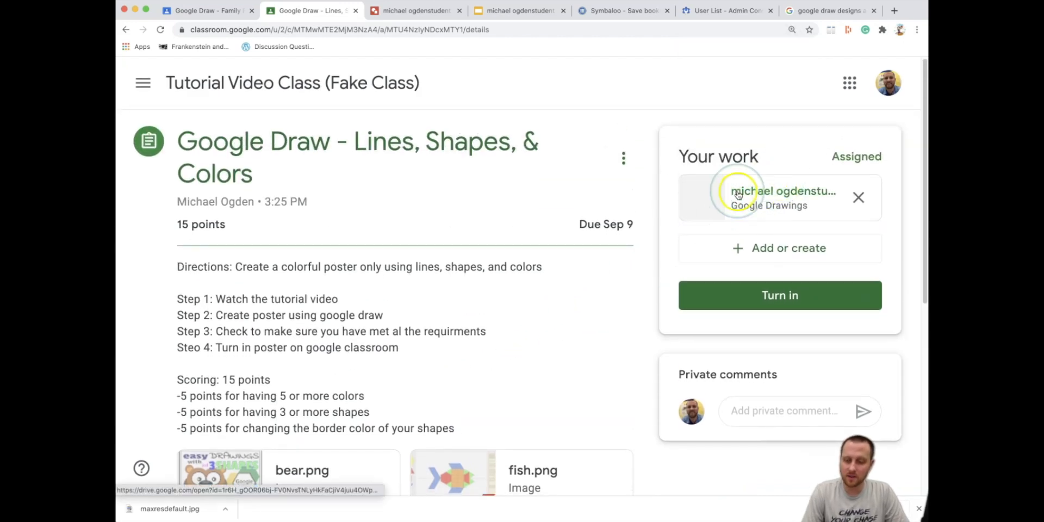
{"action": "left_click", "coordinate": [768, 198]}
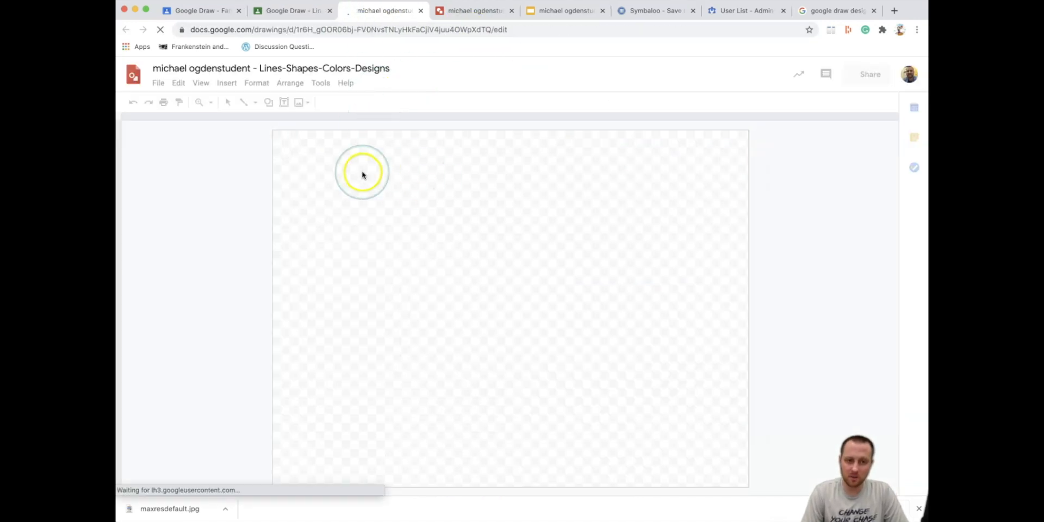
- Return to the assignment and preview the example images bear.png, fish.png, heart.png and mouse.png
{"action": "left_click", "coordinate": [282, 10]}
{"action": "scroll", "coordinate": [367, 285], "scroll_direction": "down", "scroll_amount": 5}
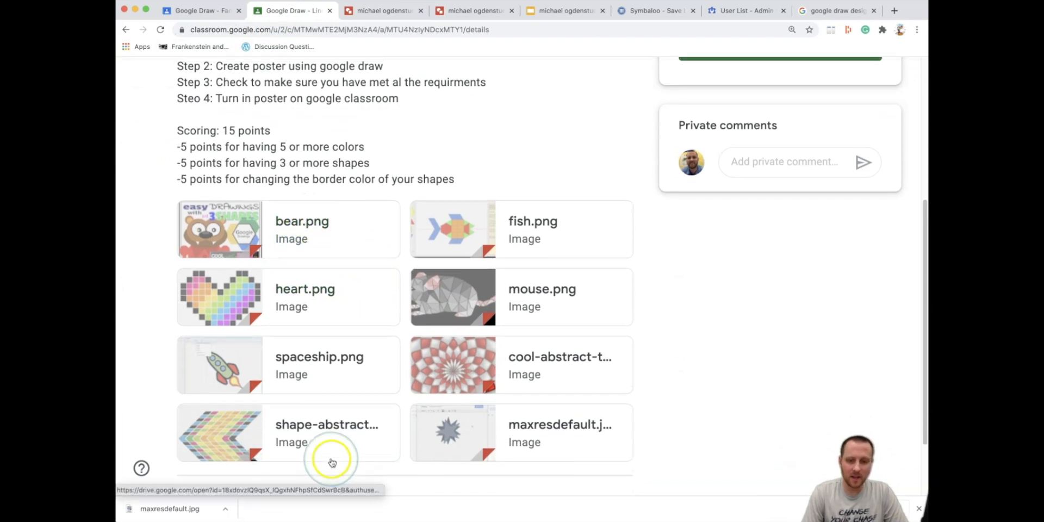
{"action": "scroll", "coordinate": [331, 462], "scroll_direction": "down", "scroll_amount": 3}
{"action": "scroll", "coordinate": [326, 435], "scroll_direction": "up", "scroll_amount": 2}
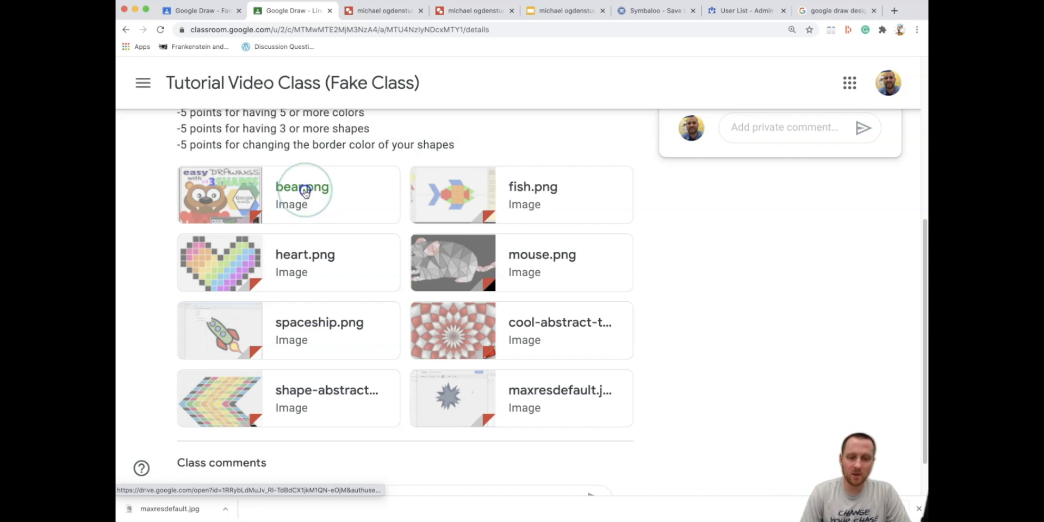
{"action": "left_click", "coordinate": [304, 191]}
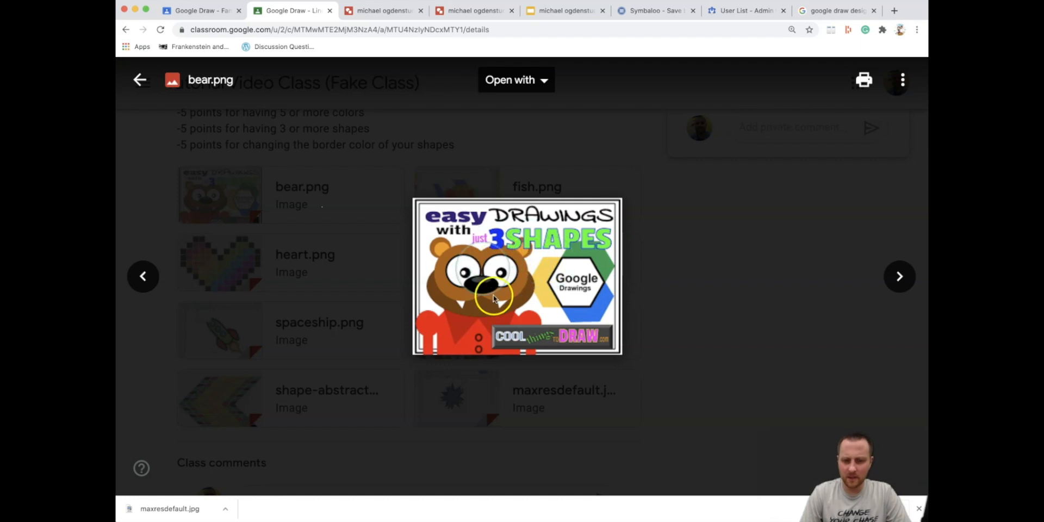
{"action": "left_click", "coordinate": [897, 275]}
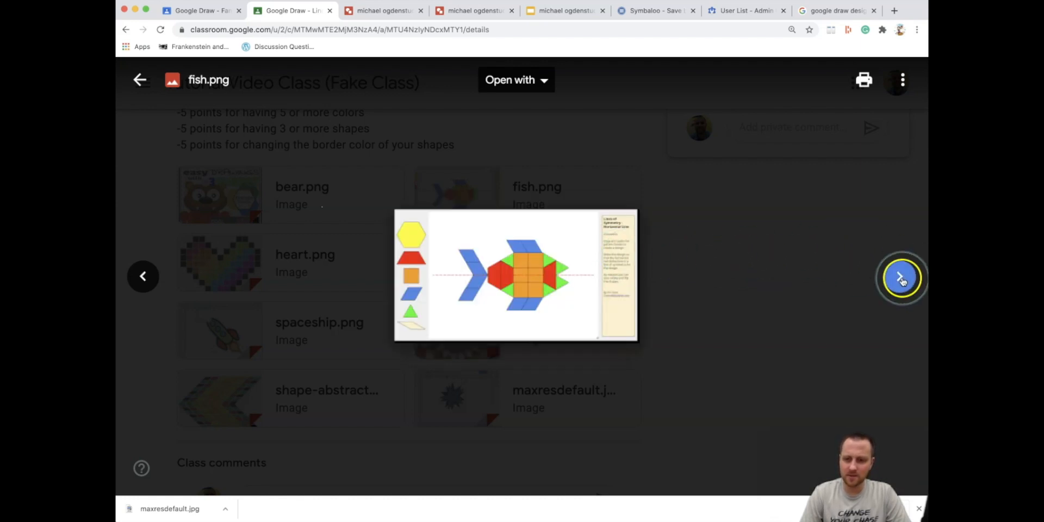
{"action": "left_click", "coordinate": [900, 278]}
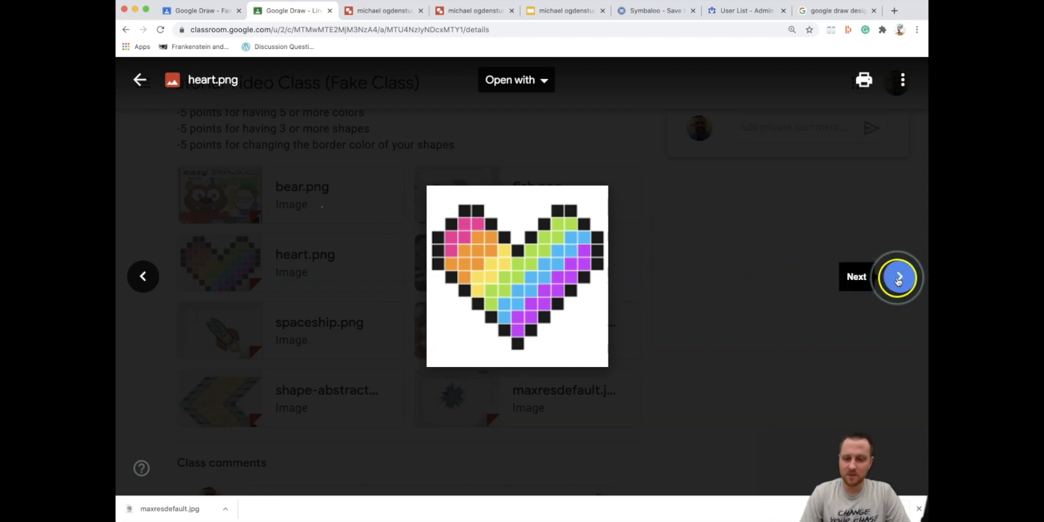
{"action": "left_click", "coordinate": [899, 279]}
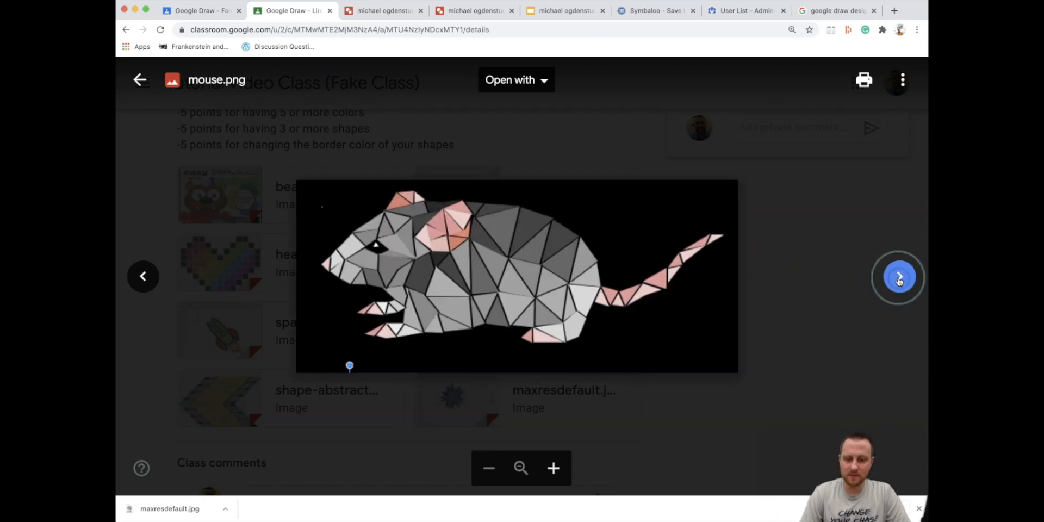
- Revisit heart.png, preview the remaining example images through maxresdefault.jpg, and close the preview
{"action": "left_click", "coordinate": [148, 274]}
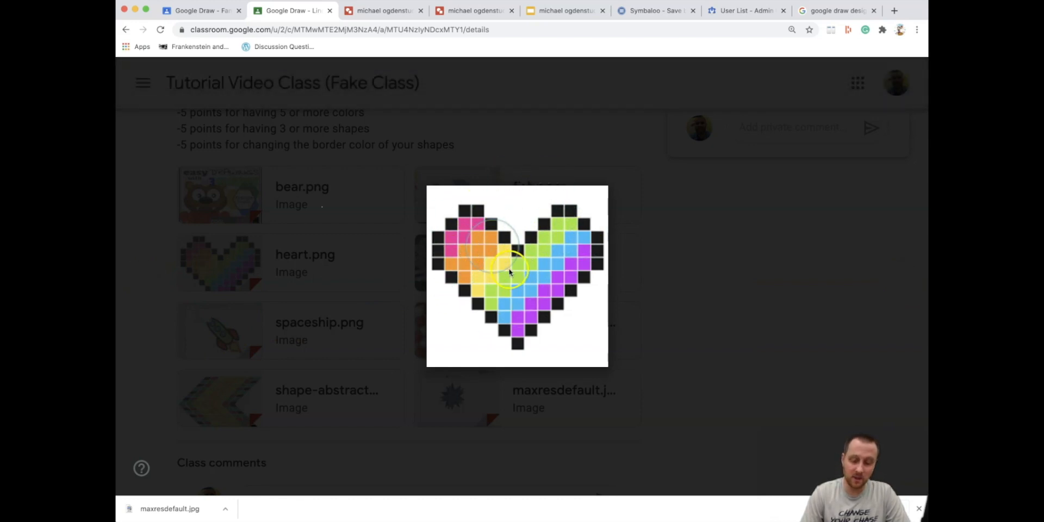
{"action": "left_click", "coordinate": [898, 277]}
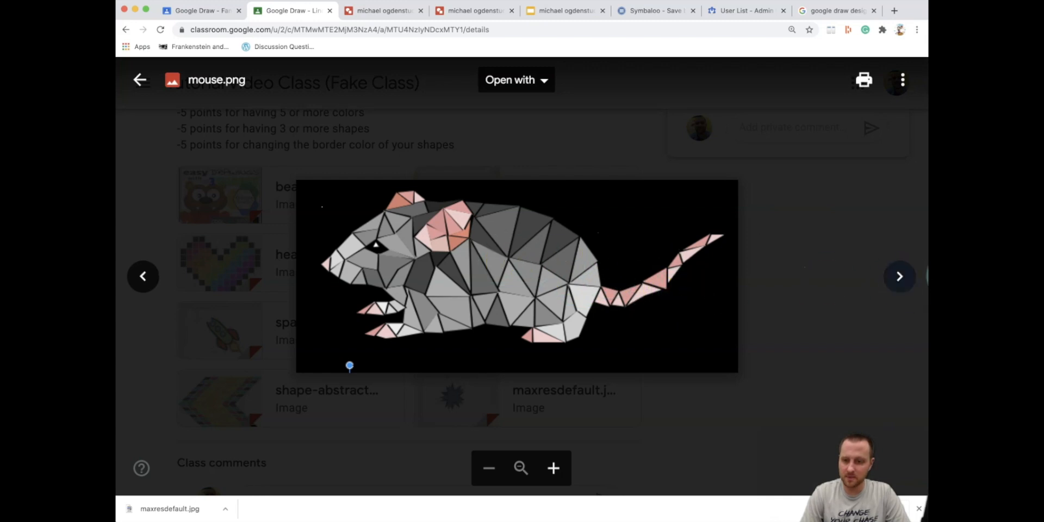
{"action": "left_click", "coordinate": [900, 277]}
{"action": "left_click", "coordinate": [885, 277]}
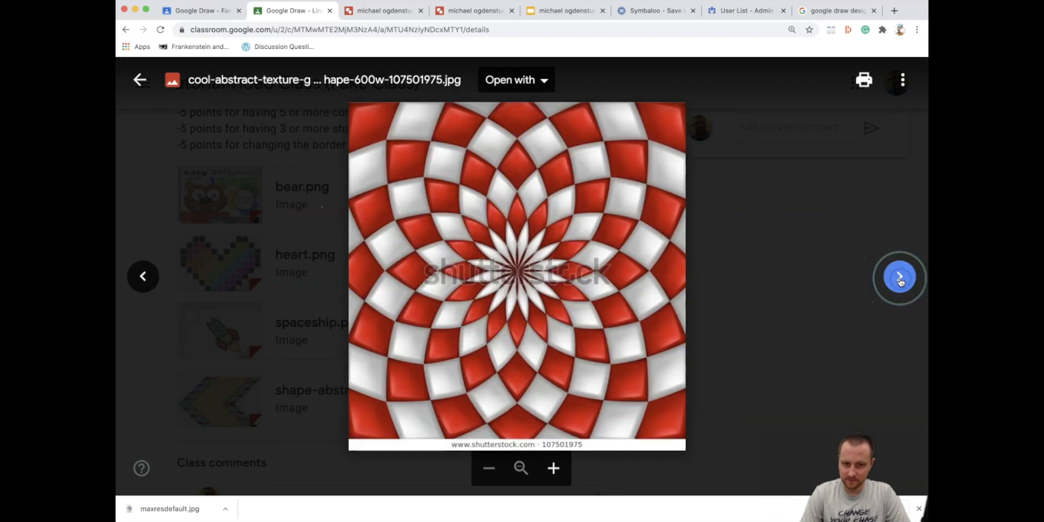
{"action": "left_click", "coordinate": [899, 279]}
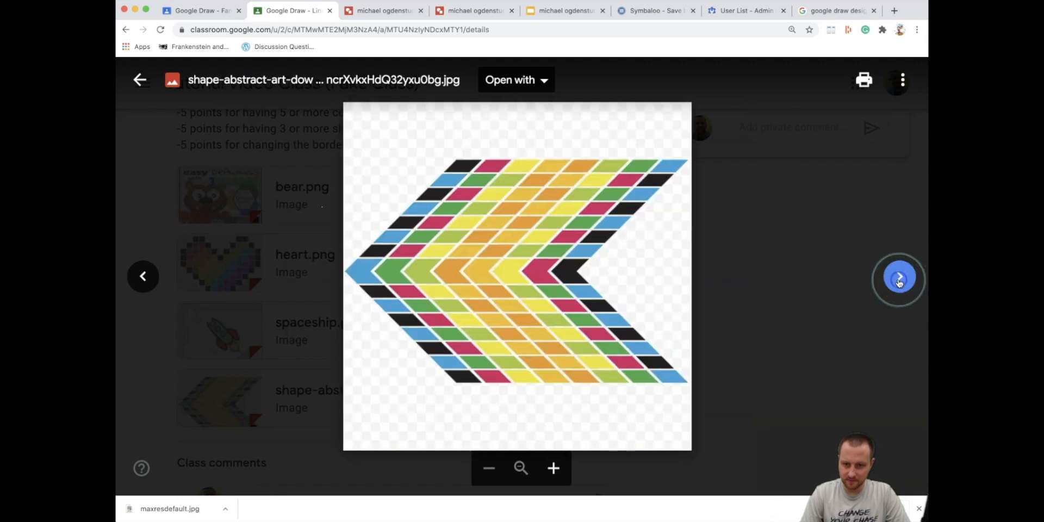
{"action": "left_click", "coordinate": [900, 278]}
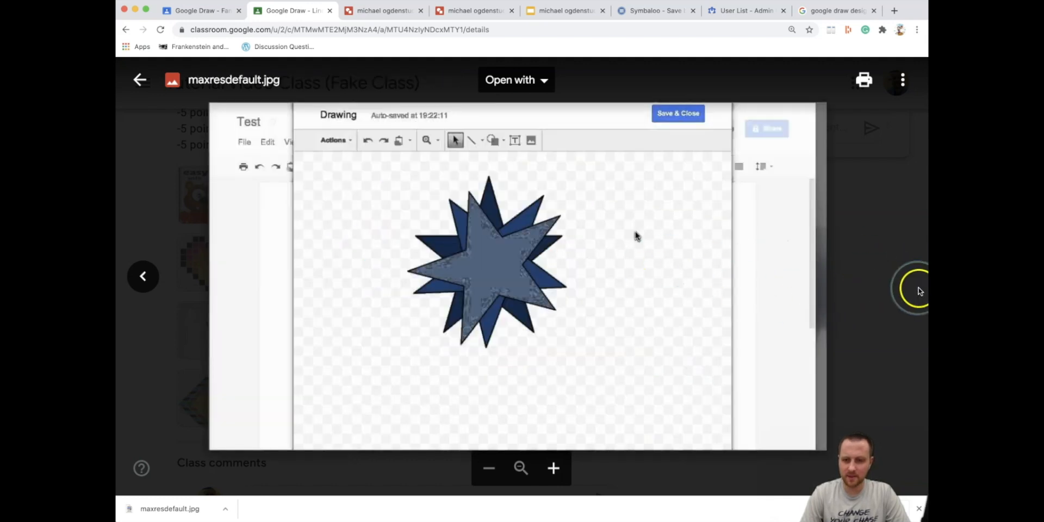
{"action": "left_click", "coordinate": [137, 80]}
- Switch to the blank Lines-Shapes-Colors-Designs drawing and insert a large four-pointed star in the upper middle of the canvas
{"action": "left_click", "coordinate": [387, 10]}
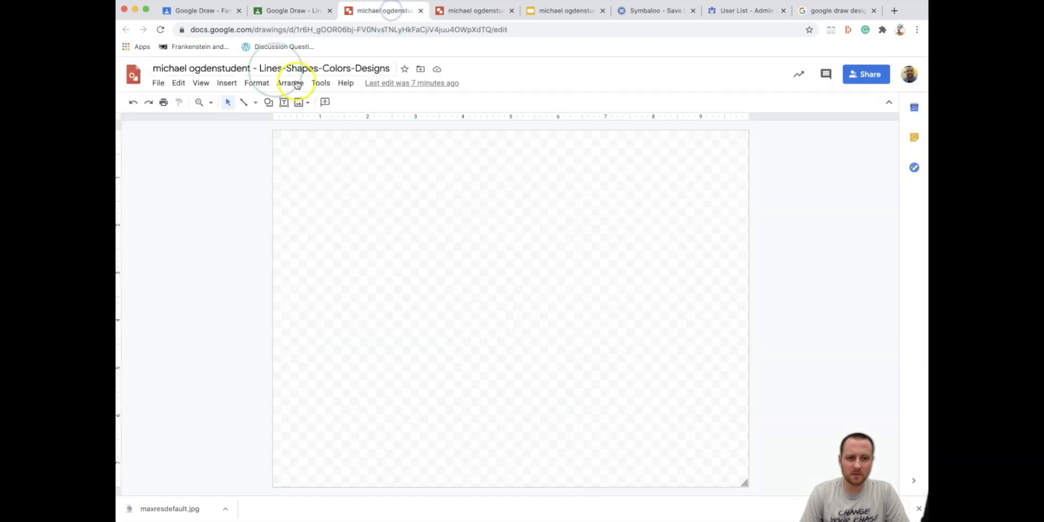
{"action": "left_click", "coordinate": [230, 85]}
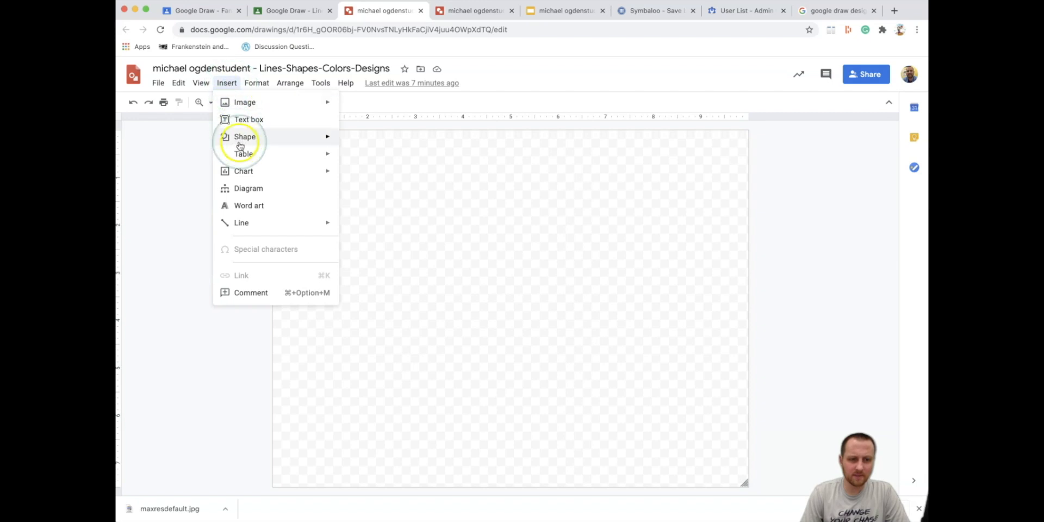
{"action": "mouse_move", "coordinate": [324, 137]}
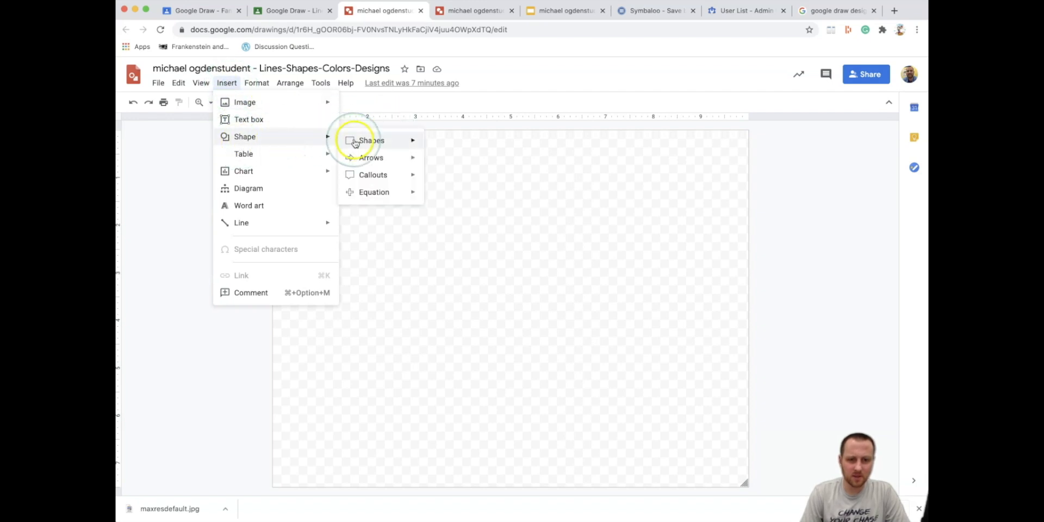
{"action": "mouse_move", "coordinate": [372, 180]}
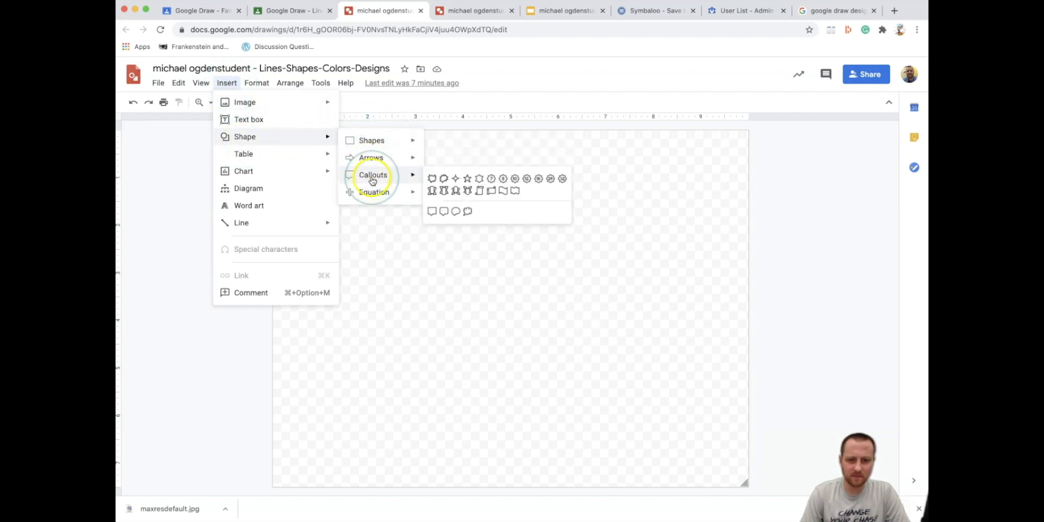
{"action": "mouse_move", "coordinate": [375, 202]}
{"action": "left_click", "coordinate": [376, 175]}
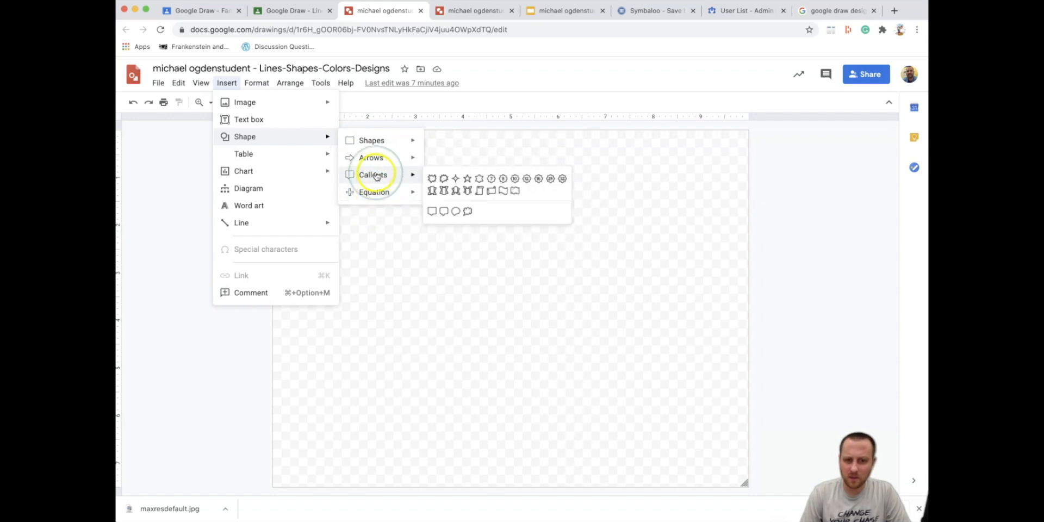
{"action": "left_click", "coordinate": [456, 178]}
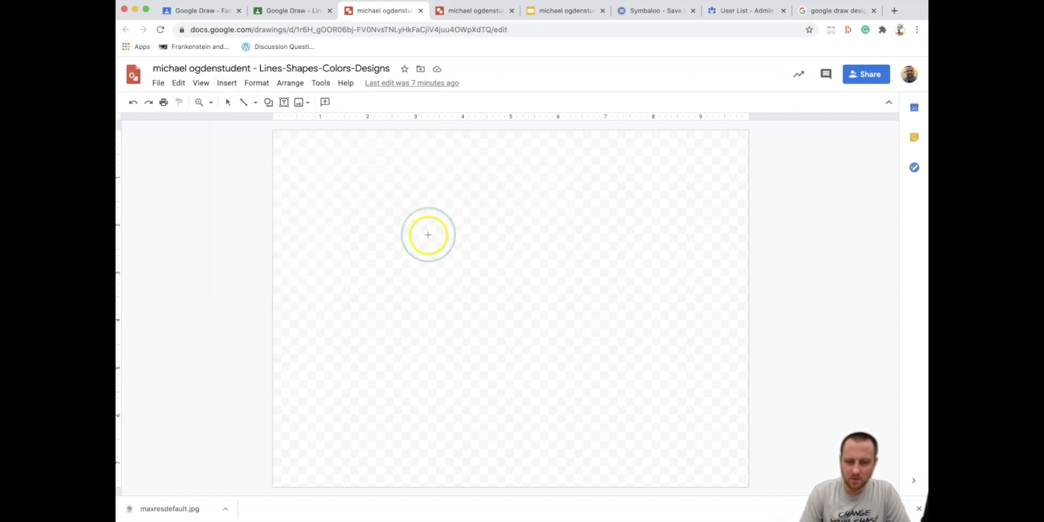
{"action": "mouse_move", "coordinate": [373, 190]}
{"action": "left_mouse_down"}
{"action": "mouse_move", "coordinate": [440, 229]}
{"action": "mouse_move", "coordinate": [535, 341]}
{"action": "left_mouse_up"}
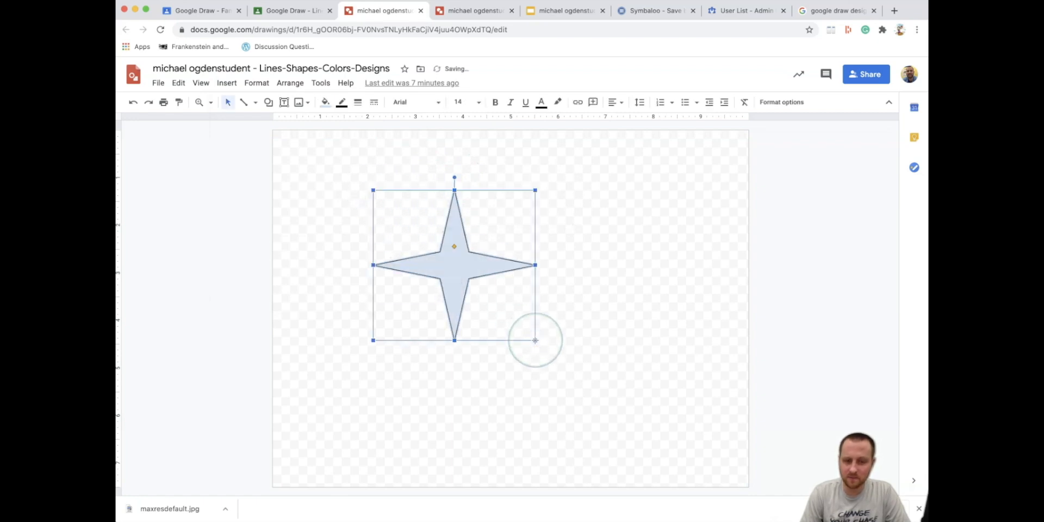
{"action": "left_click", "coordinate": [636, 298]}
- Fill the four-pointed star with solid red
{"action": "left_click", "coordinate": [469, 266]}
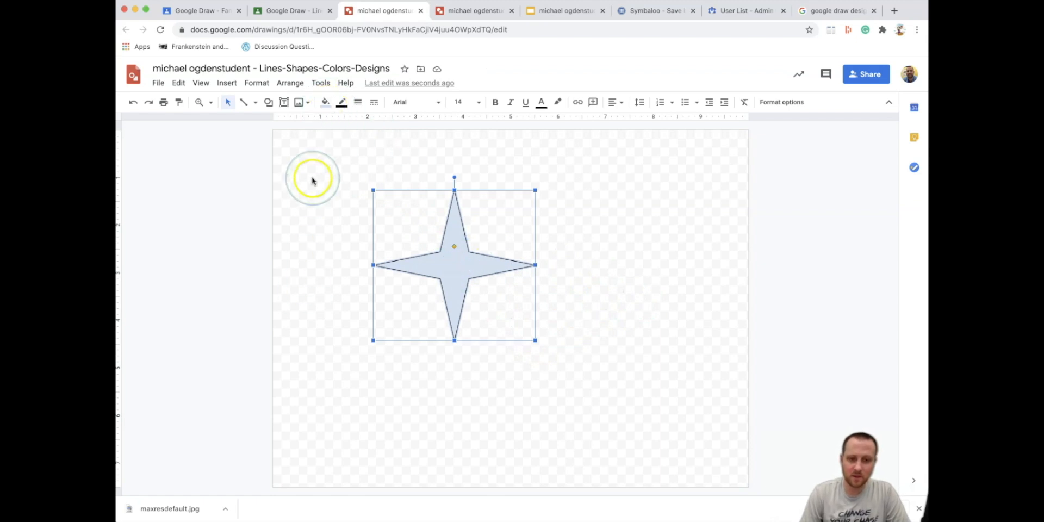
{"action": "left_click", "coordinate": [325, 104]}
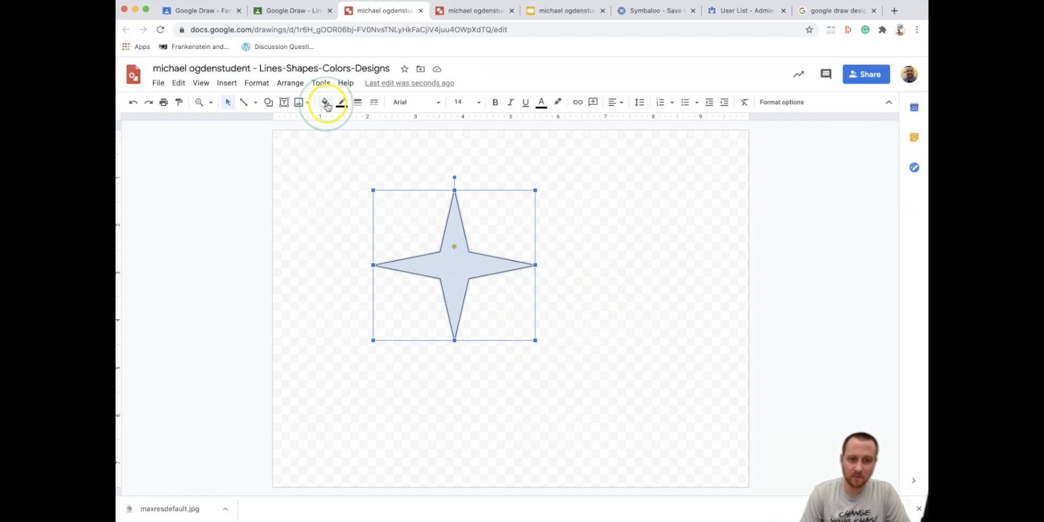
{"action": "left_click", "coordinate": [325, 103]}
{"action": "left_click", "coordinate": [330, 162]}
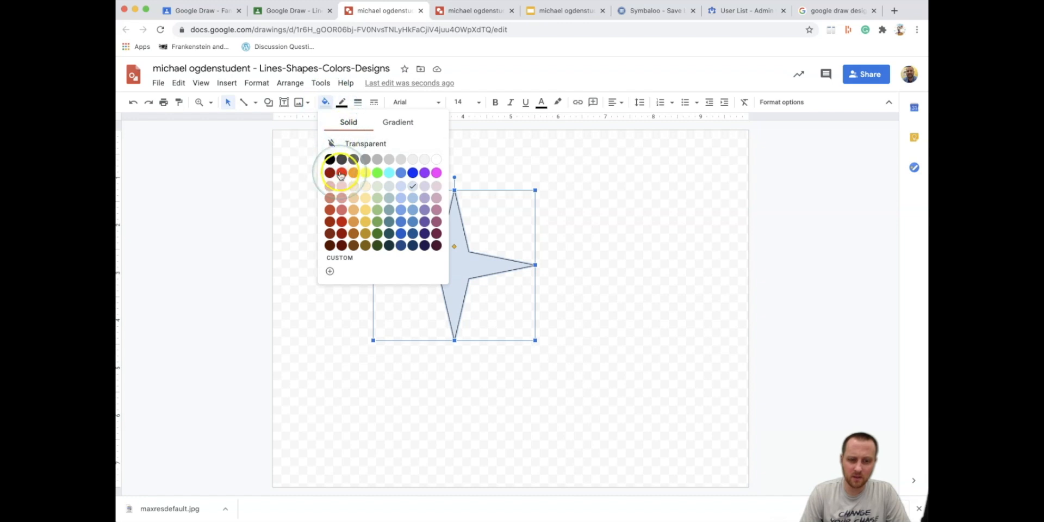
{"action": "left_click", "coordinate": [341, 173]}
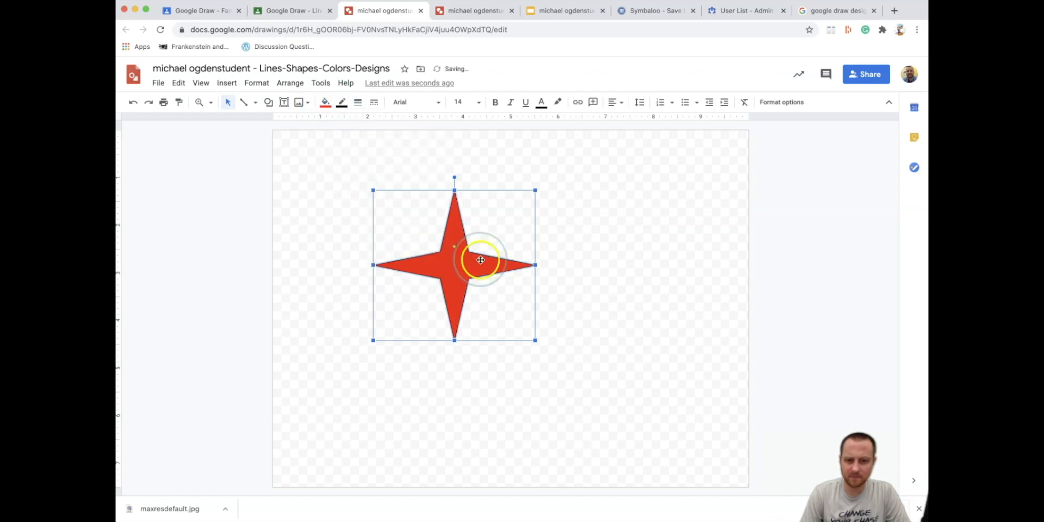
{"action": "left_click", "coordinate": [574, 292]}
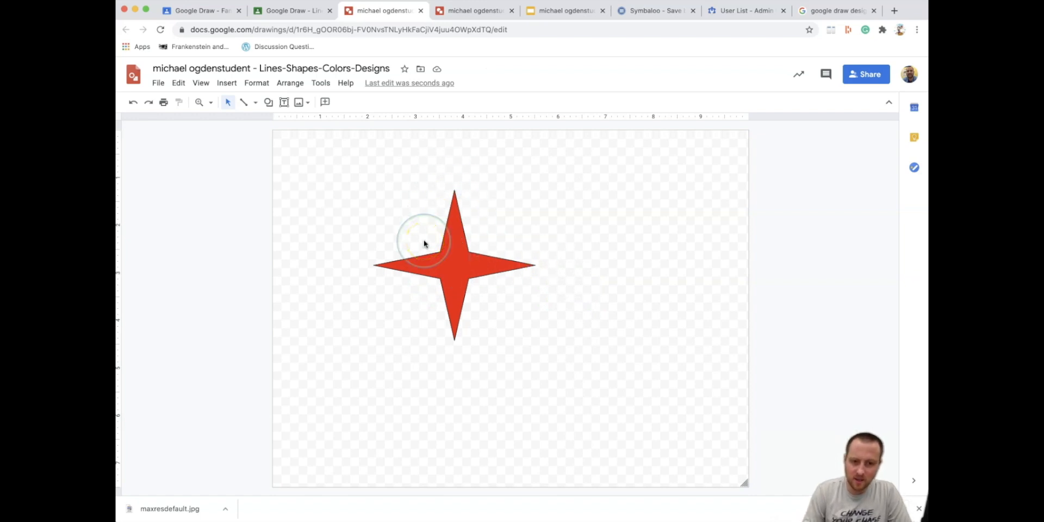
- Change the four-pointed star's border color to the same red as its fill
{"action": "left_click", "coordinate": [441, 250]}
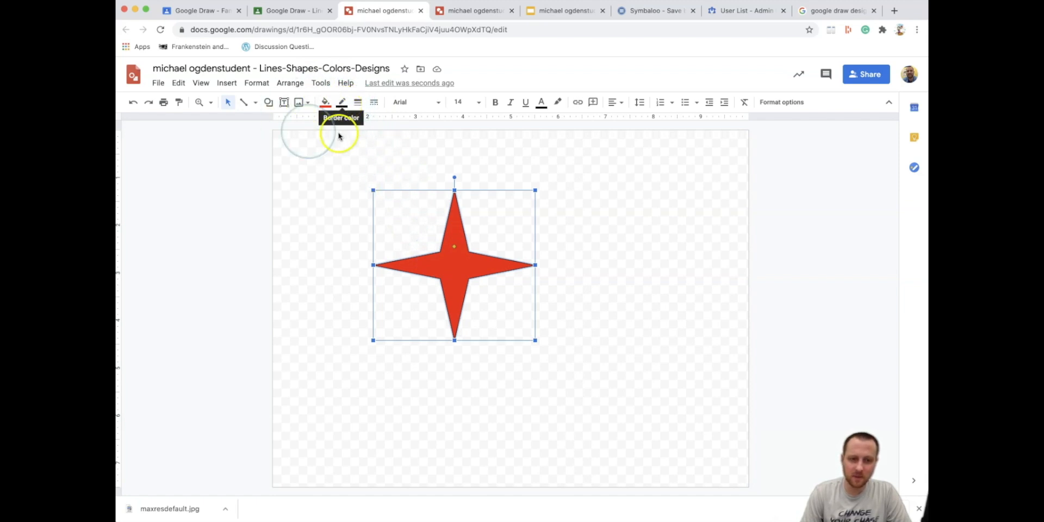
{"action": "left_click", "coordinate": [890, 104]}
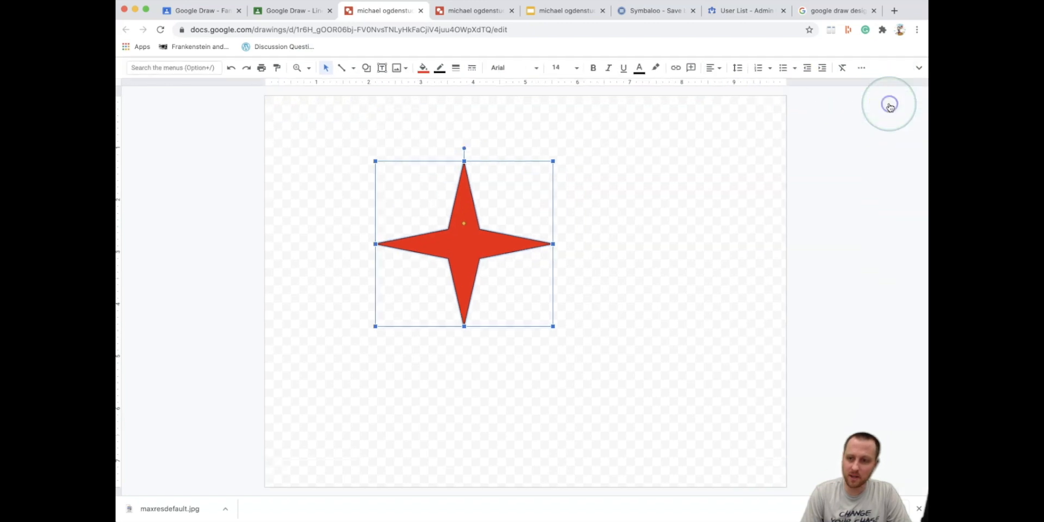
{"action": "left_click", "coordinate": [919, 71]}
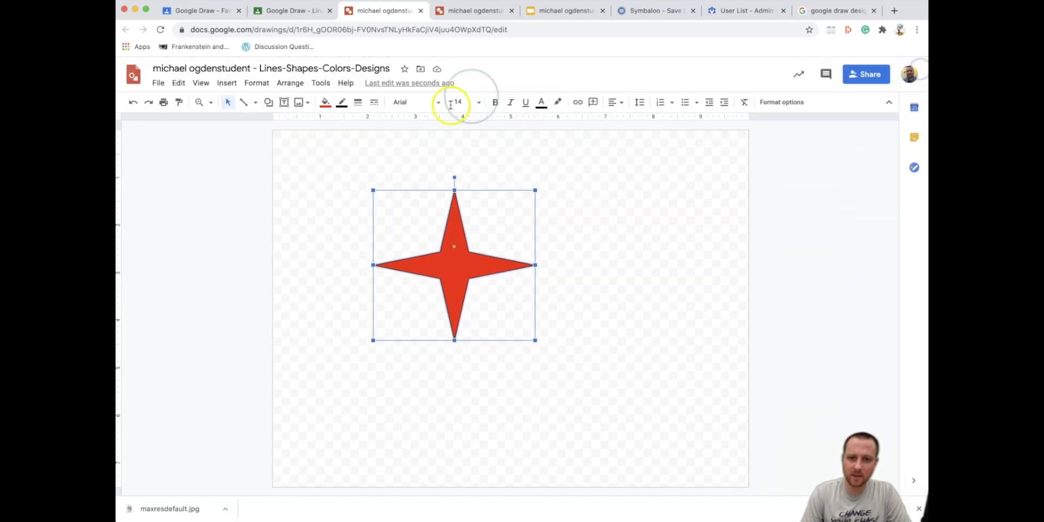
{"action": "left_click", "coordinate": [342, 105]}
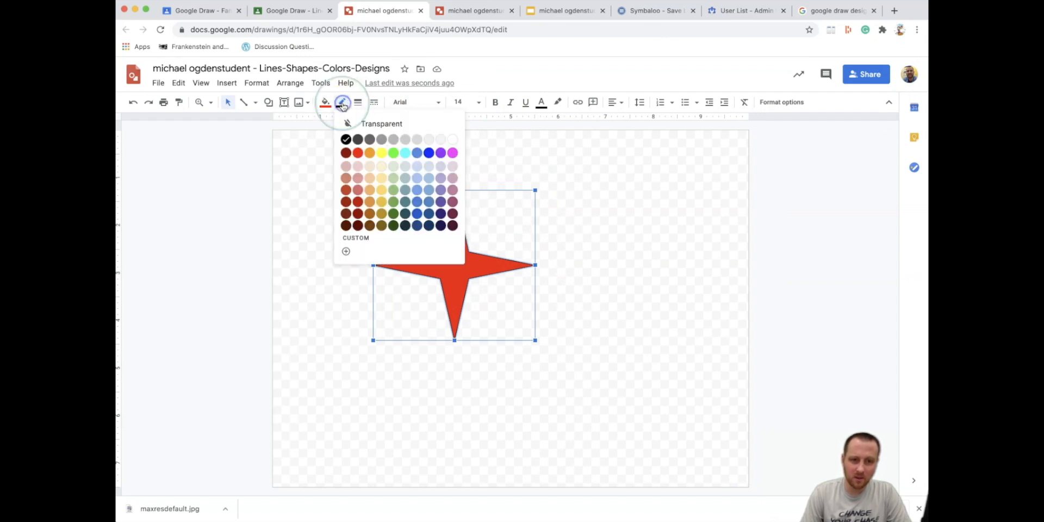
{"action": "left_click", "coordinate": [356, 154]}
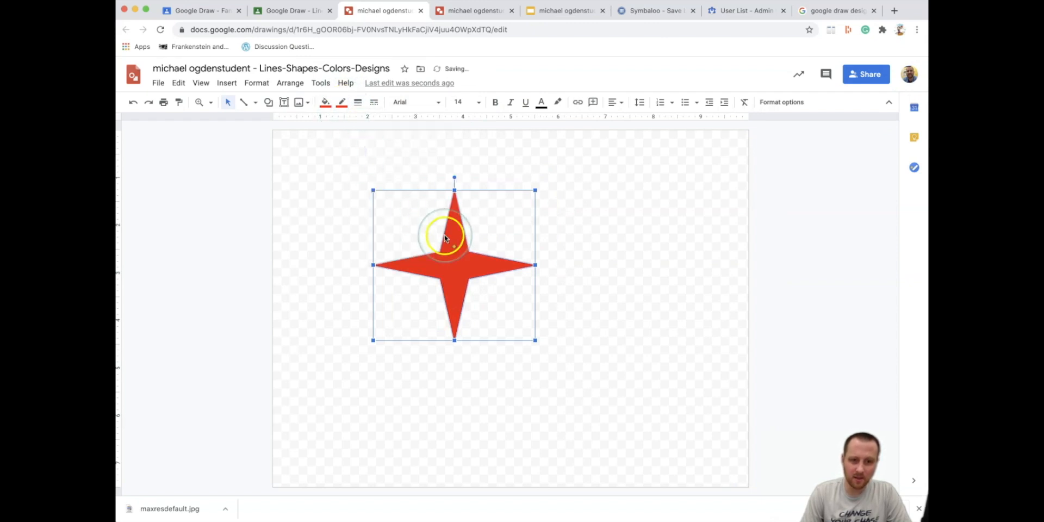
{"action": "left_click", "coordinate": [521, 243]}
- Move the red star toward the canvas's upper left and place a duplicate of it to the lower right
{"action": "left_click_drag", "start_coordinate": [462, 261], "coordinate": [421, 244]}
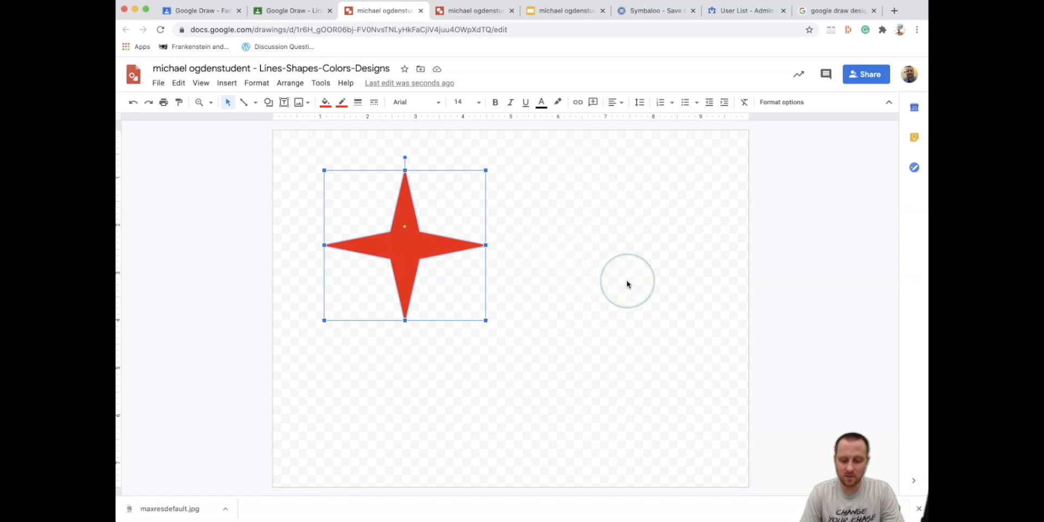
{"action": "key", "text": "super+c"}
{"action": "key", "text": "super+v"}
{"action": "left_click_drag", "start_coordinate": [407, 252], "coordinate": [568, 267]}
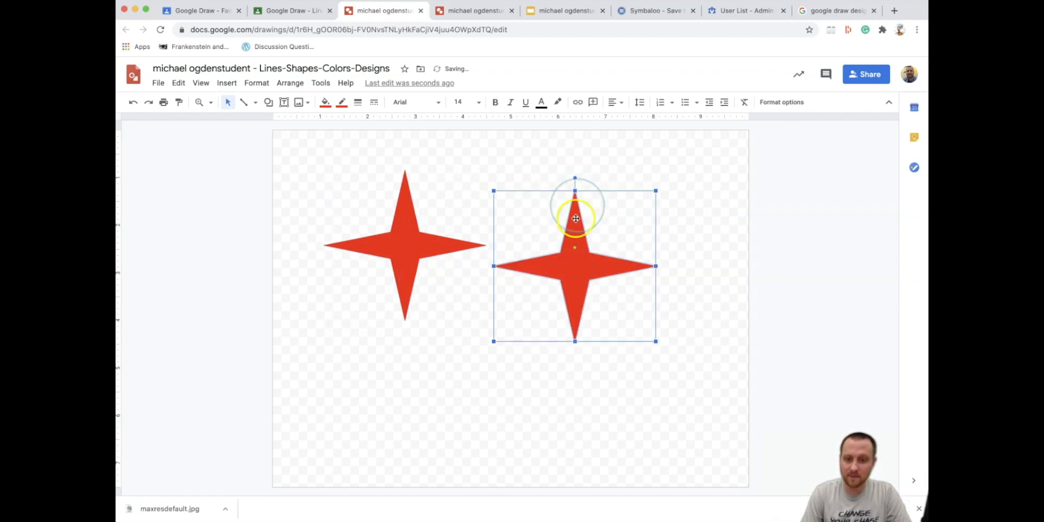
{"action": "left_click_drag", "start_coordinate": [569, 264], "coordinate": [561, 295]}
{"action": "left_click_drag", "start_coordinate": [647, 222], "coordinate": [617, 271]}
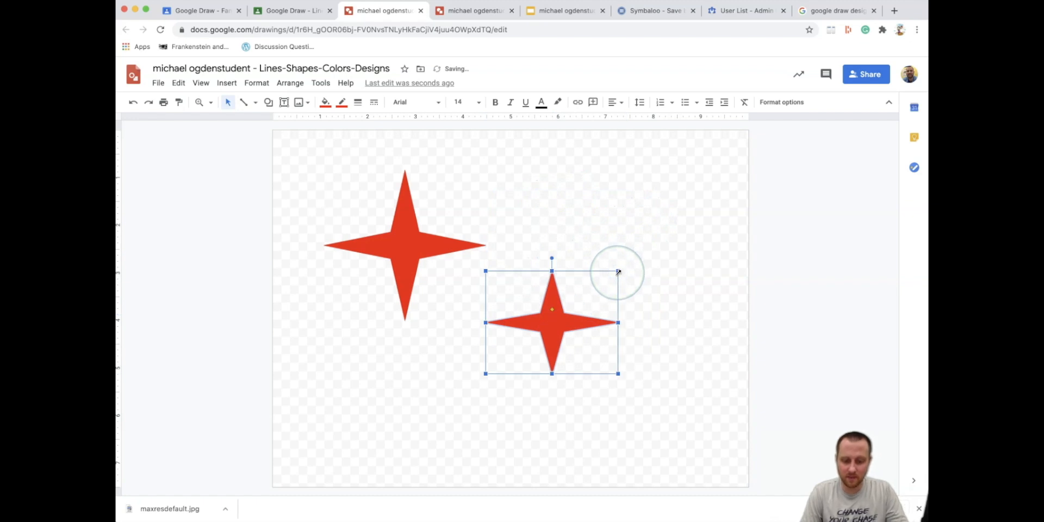
{"action": "left_click_drag", "start_coordinate": [551, 374], "coordinate": [551, 457]}
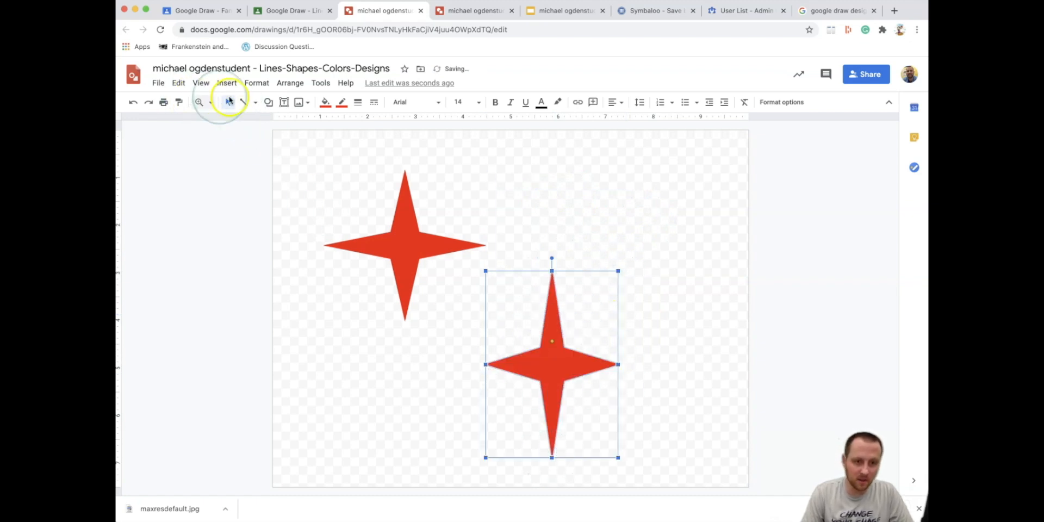
{"action": "left_click", "coordinate": [132, 103]}
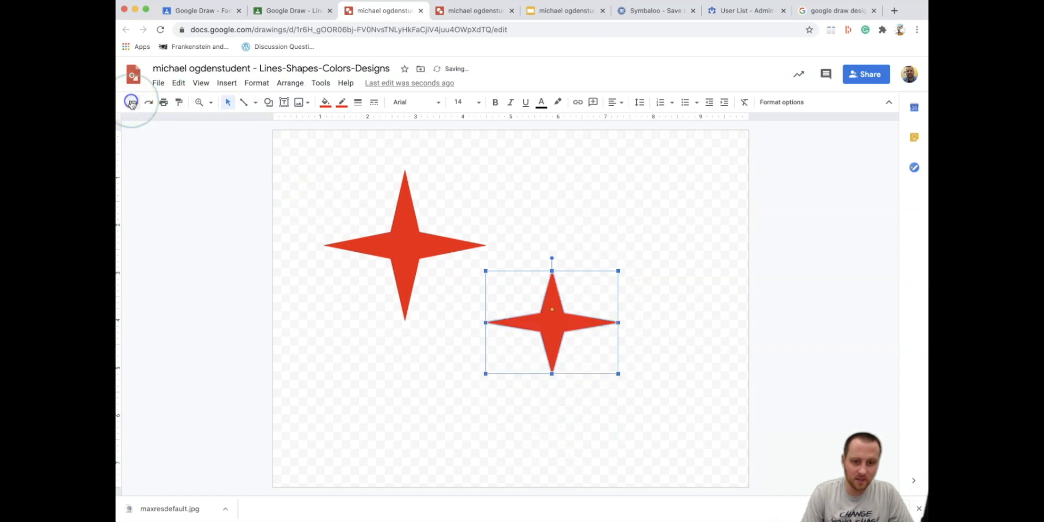
{"action": "left_click", "coordinate": [131, 103]}
- Rotate the duplicate star slightly counterclockwise and center it over the original to form an eight-pointed burst
{"action": "left_click_drag", "start_coordinate": [573, 299], "coordinate": [442, 253]}
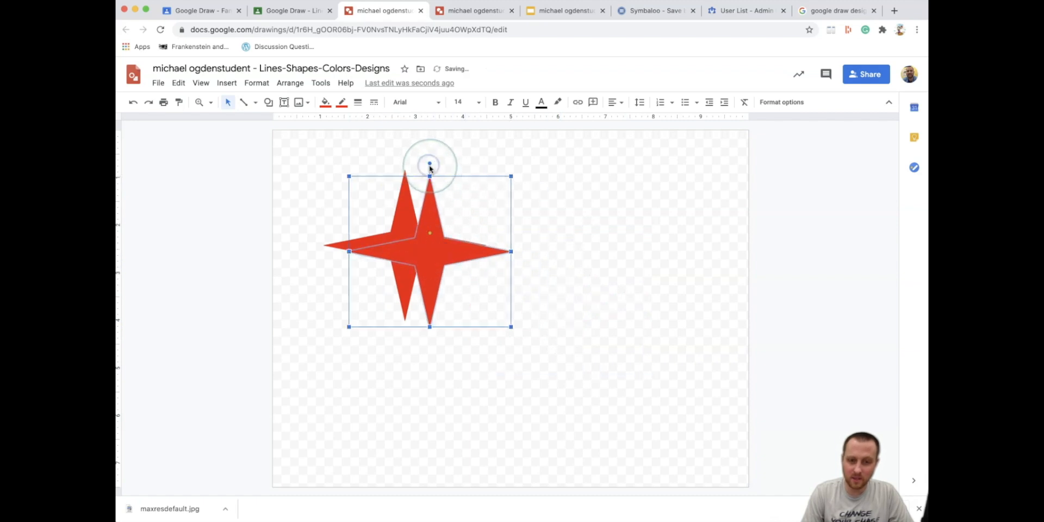
{"action": "left_click_drag", "start_coordinate": [428, 163], "coordinate": [399, 190]}
{"action": "left_click_drag", "start_coordinate": [430, 249], "coordinate": [399, 253]}
{"action": "left_click", "coordinate": [568, 221]}
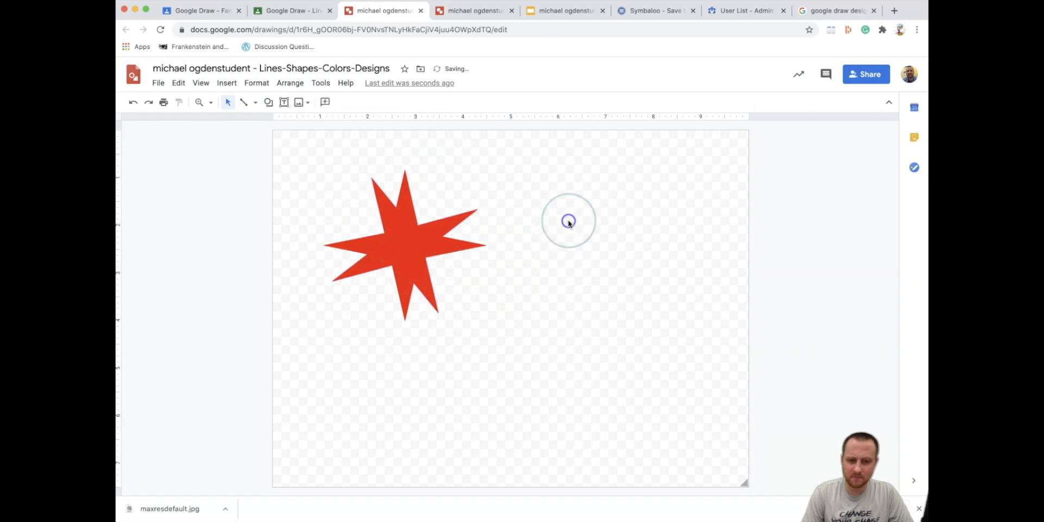
- Duplicate the rotated star, turn the copy further counterclockwise and center it over the burst to add four more points
{"action": "left_click", "coordinate": [449, 230]}
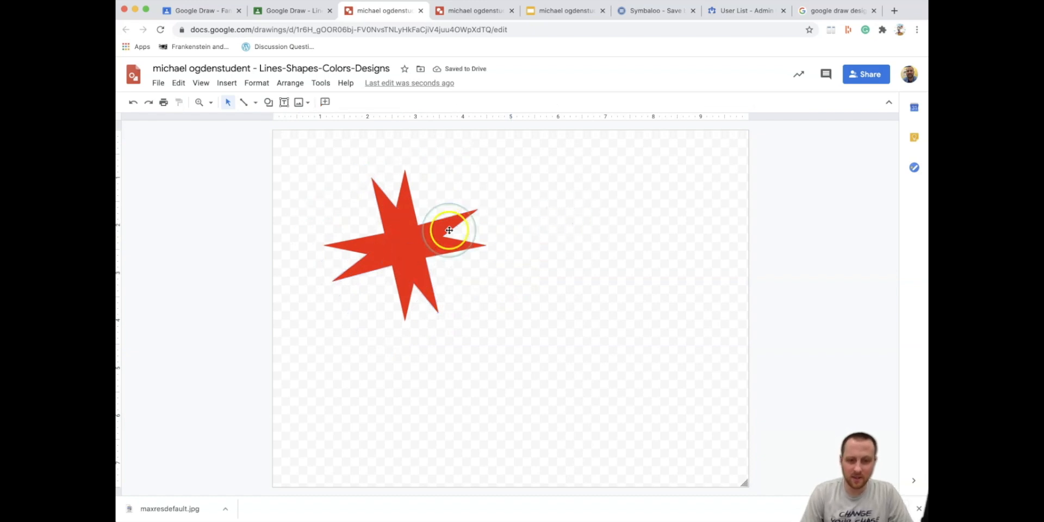
{"action": "left_click", "coordinate": [402, 236]}
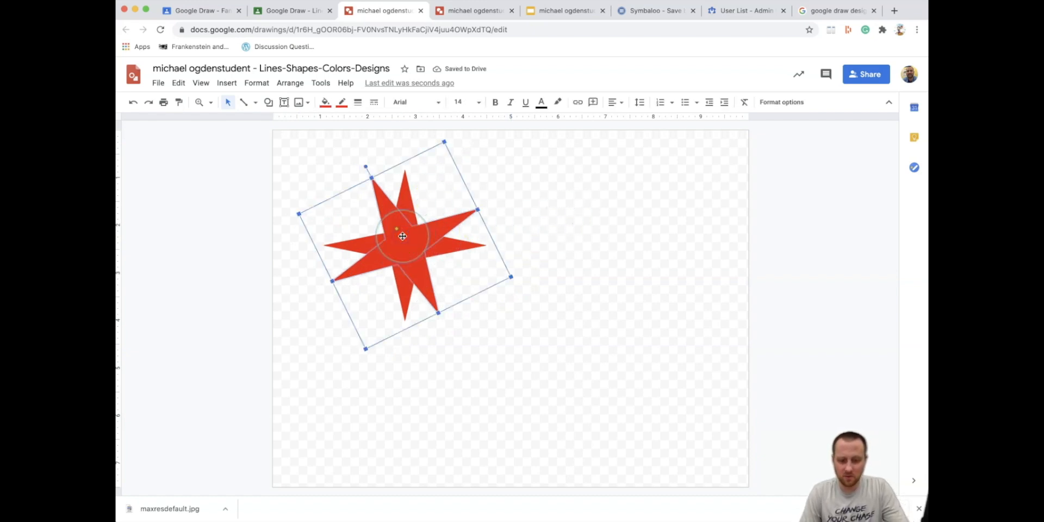
{"action": "left_click_drag", "start_coordinate": [402, 238], "coordinate": [594, 258]}
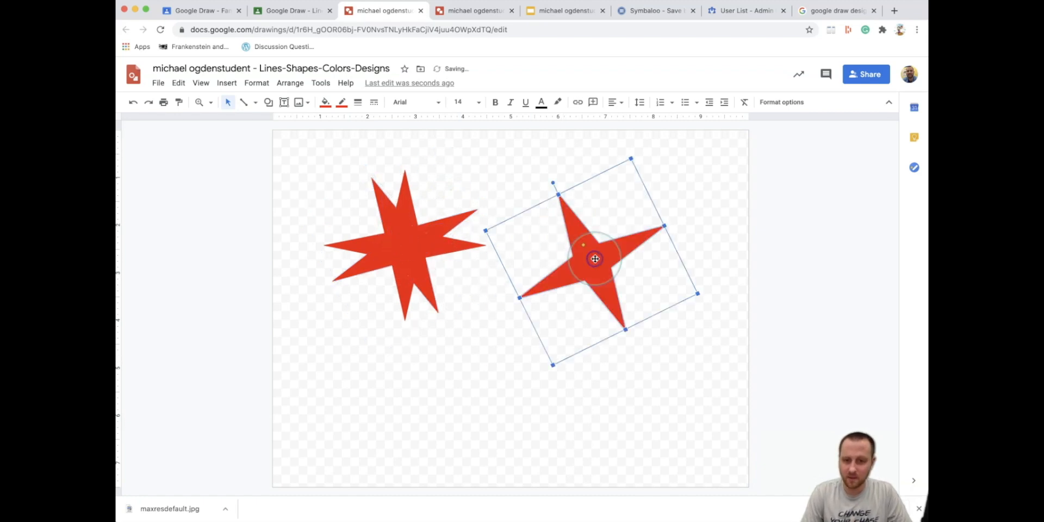
{"action": "left_click_drag", "start_coordinate": [552, 185], "coordinate": [538, 214]}
{"action": "left_click_drag", "start_coordinate": [594, 256], "coordinate": [408, 239]}
{"action": "left_click", "coordinate": [618, 225]}
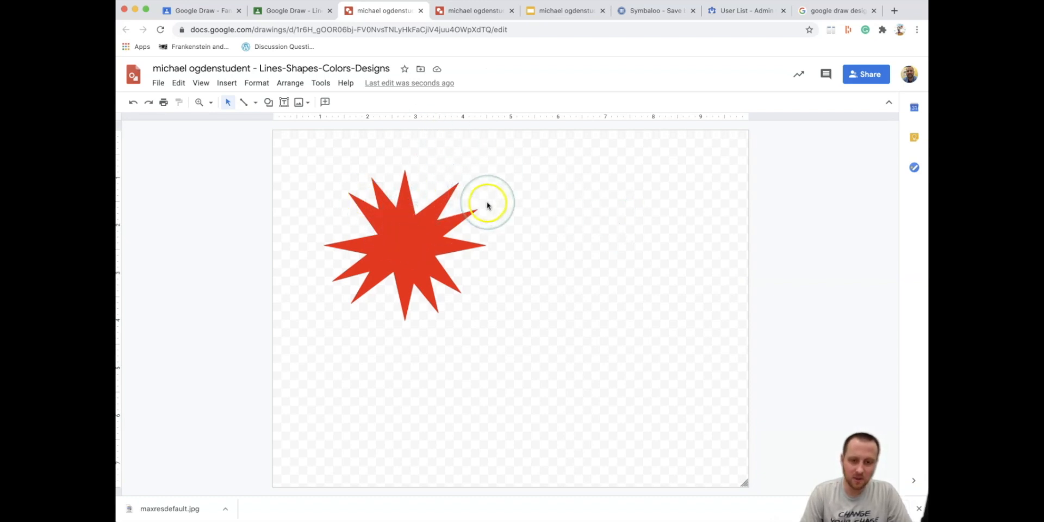
{"action": "left_click", "coordinate": [429, 244]}
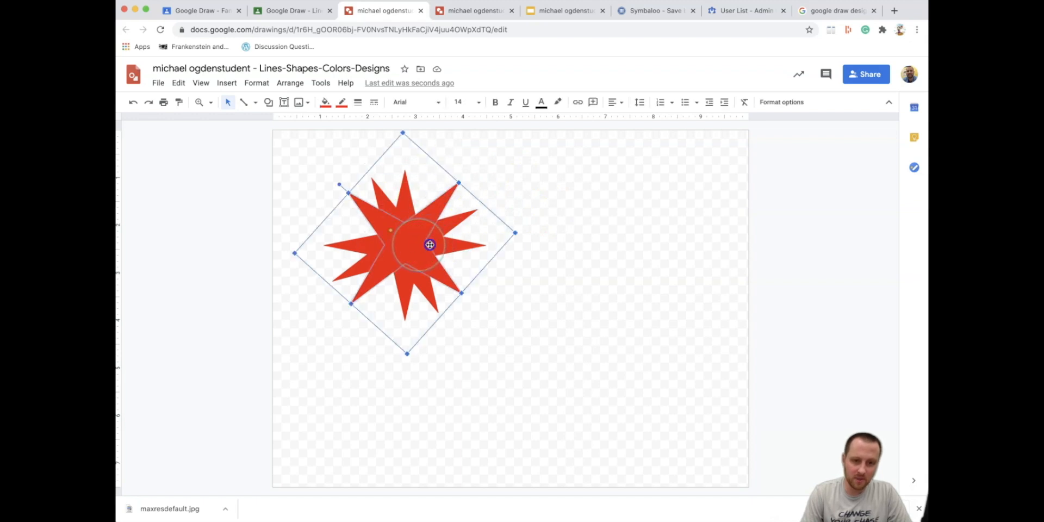
{"action": "left_click_drag", "start_coordinate": [430, 244], "coordinate": [580, 224]}
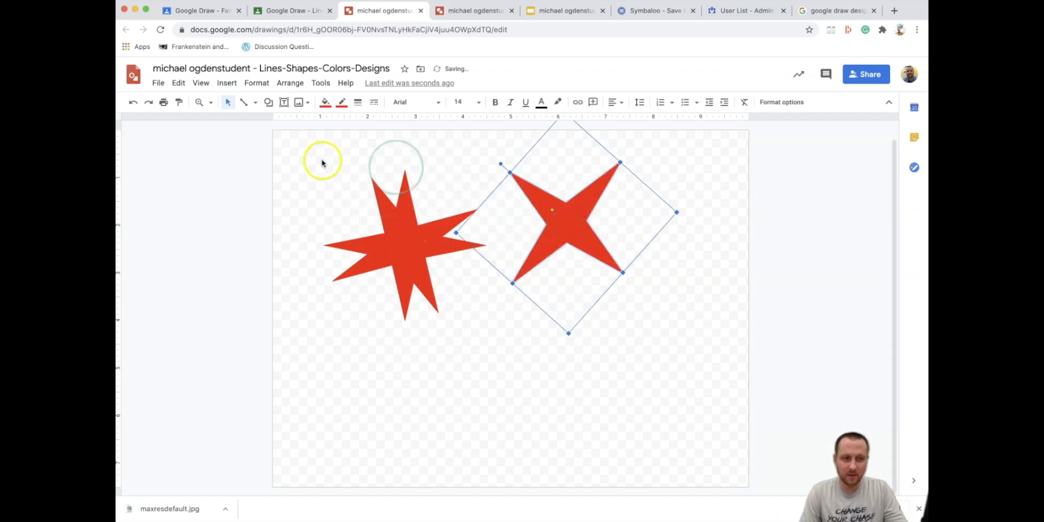
{"action": "left_click", "coordinate": [134, 102]}
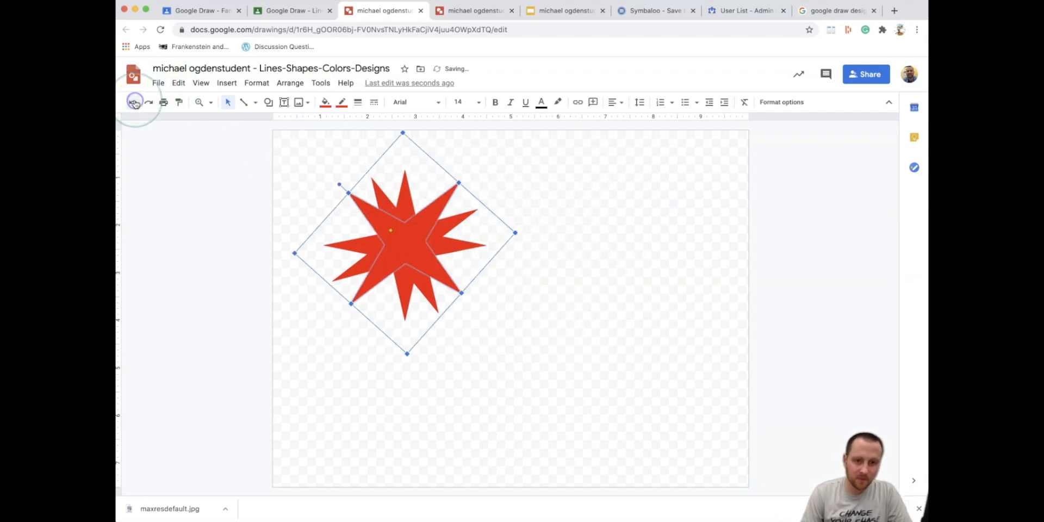
{"action": "left_click", "coordinate": [580, 270]}
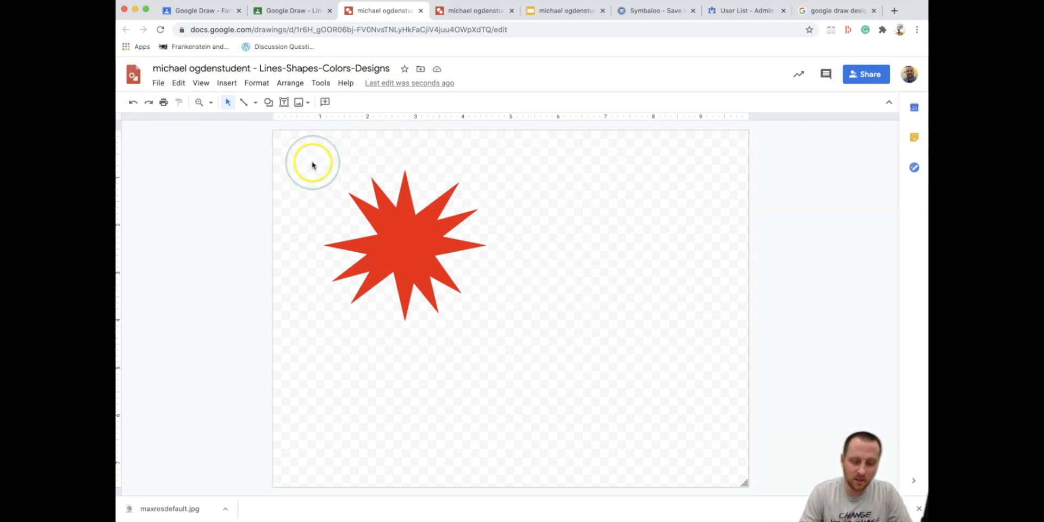
- Group the three overlapping red stars into a single object
{"action": "left_click_drag", "start_coordinate": [323, 166], "coordinate": [500, 319]}
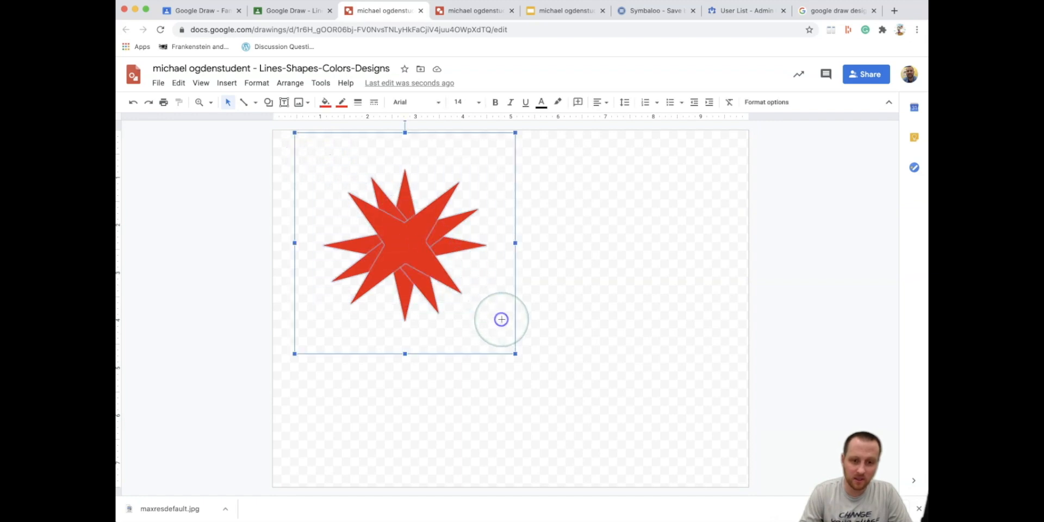
{"action": "left_click", "coordinate": [618, 278]}
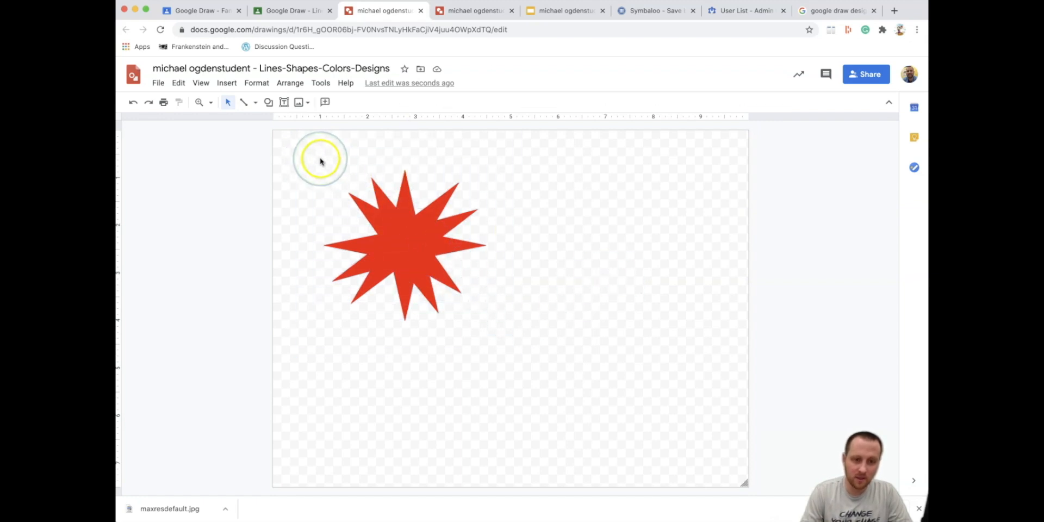
{"action": "left_click_drag", "start_coordinate": [318, 158], "coordinate": [508, 344]}
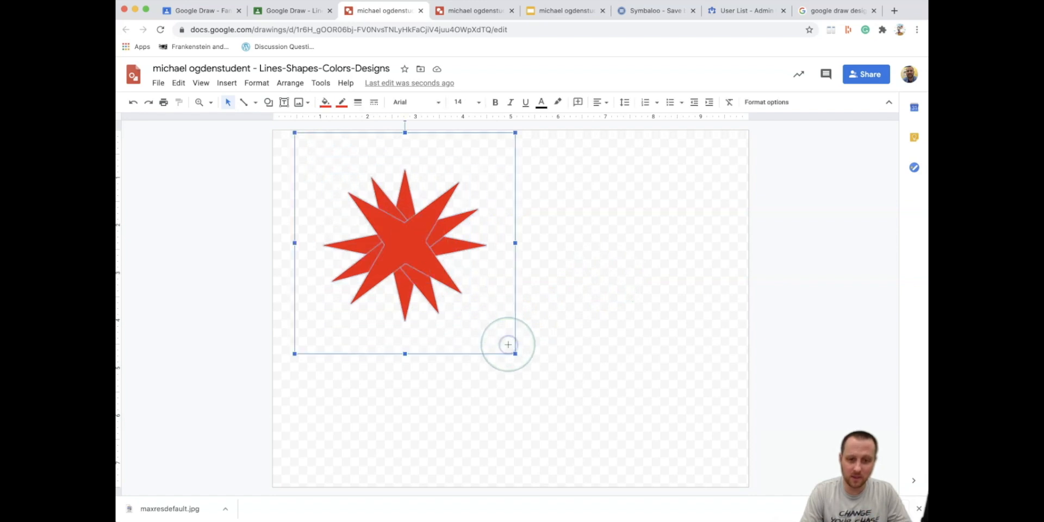
{"action": "left_click", "coordinate": [406, 237]}
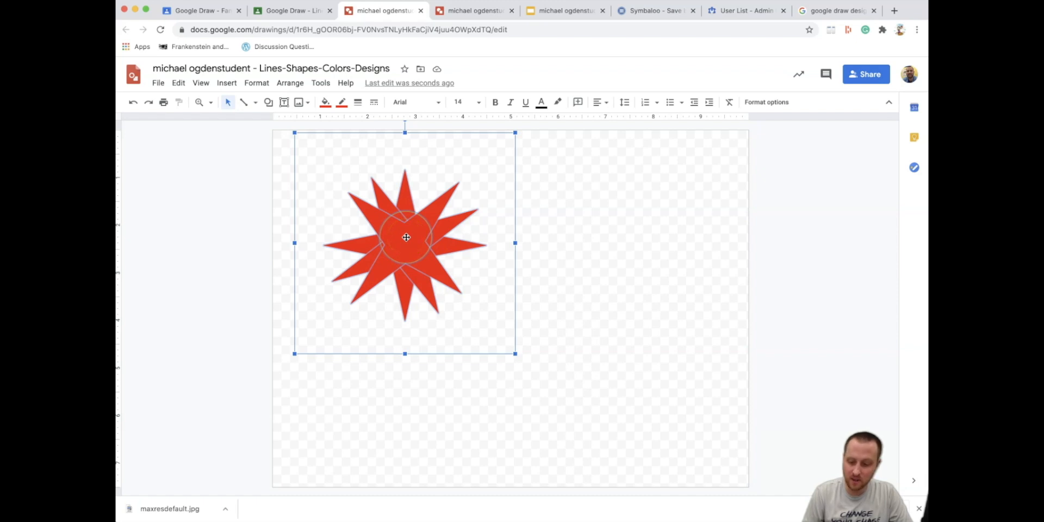
{"action": "right_click", "coordinate": [406, 240]}
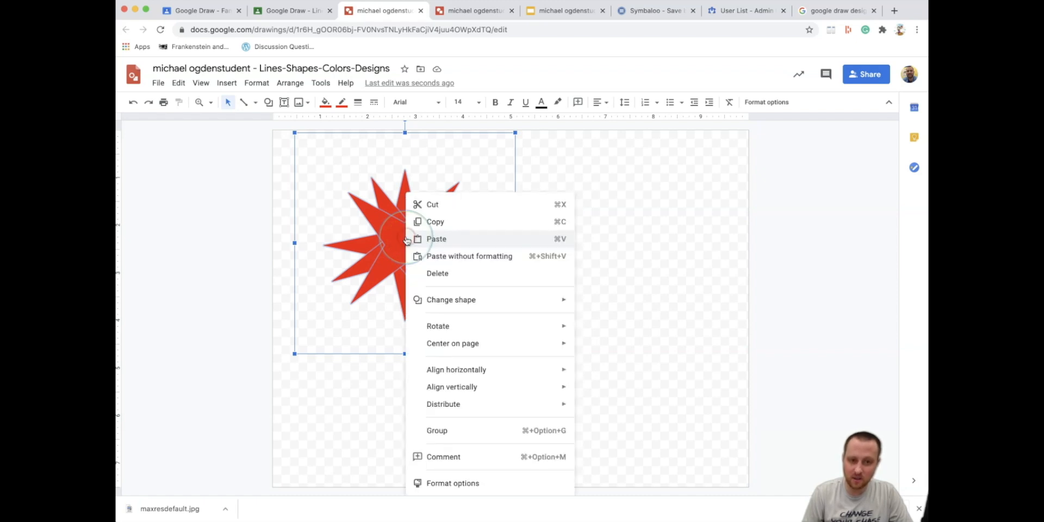
{"action": "left_click", "coordinate": [455, 282]}
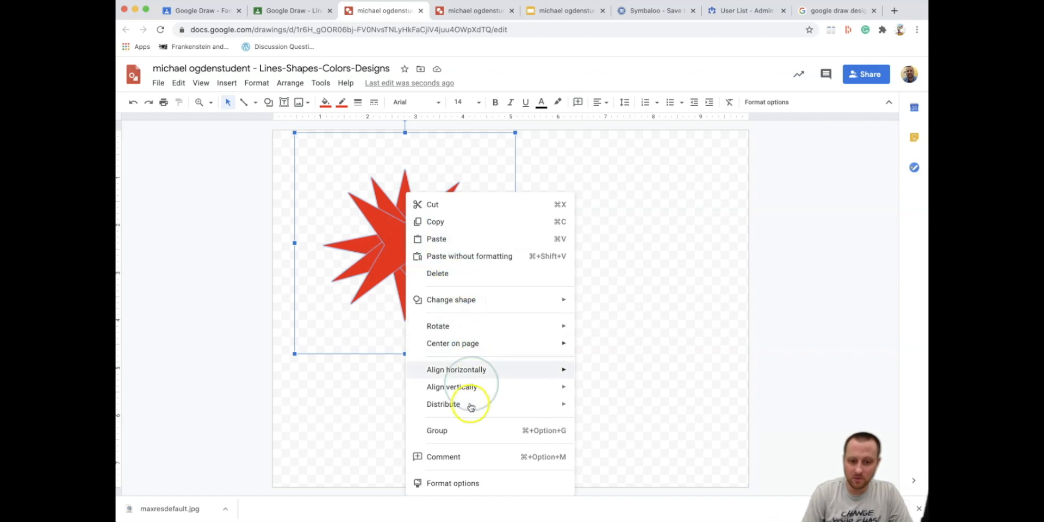
{"action": "left_click", "coordinate": [482, 435]}
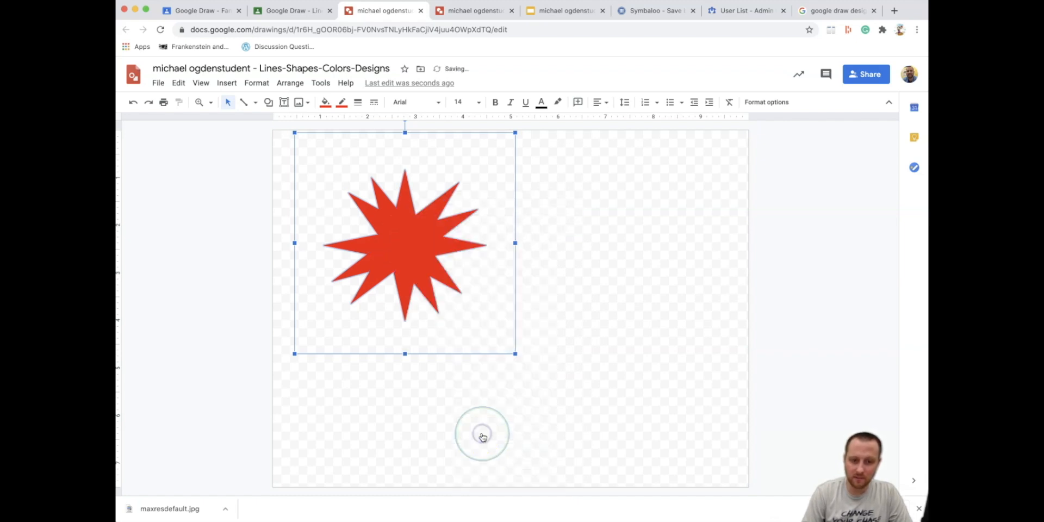
- Widen the grouped red burst slightly and position it in the canvas's upper left area
{"action": "left_click", "coordinate": [649, 317]}
{"action": "left_click", "coordinate": [431, 262]}
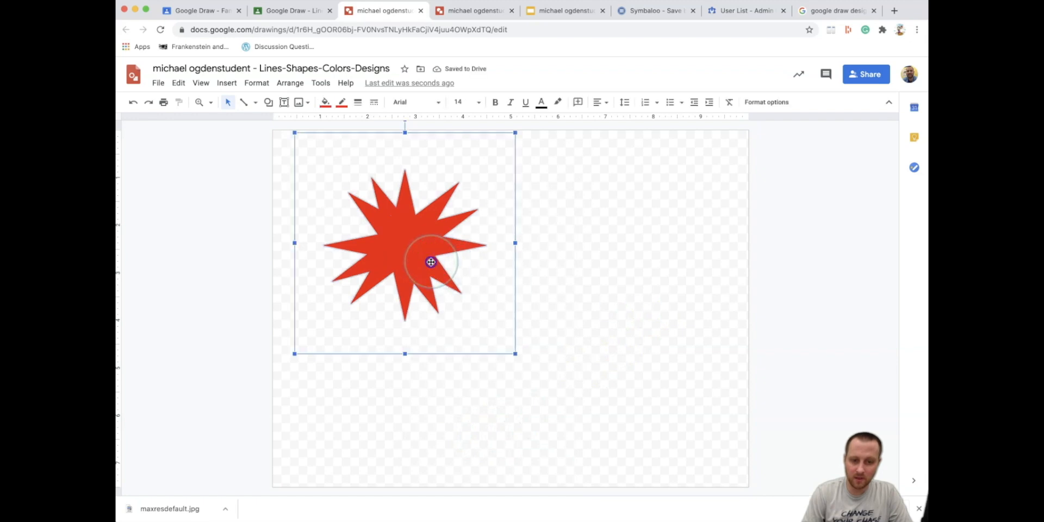
{"action": "left_click_drag", "start_coordinate": [433, 256], "coordinate": [514, 338]}
{"action": "left_click_drag", "start_coordinate": [514, 338], "coordinate": [441, 292]}
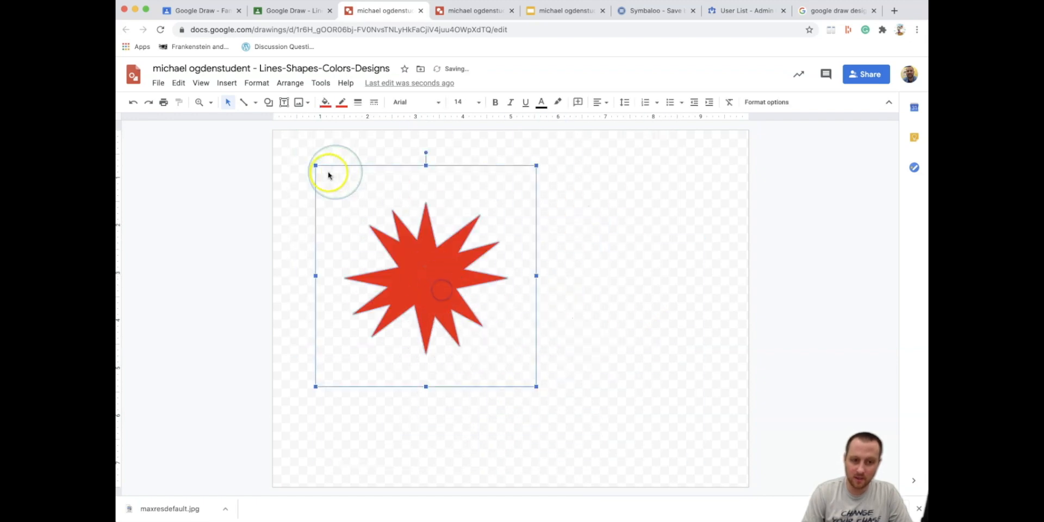
{"action": "mouse_move", "coordinate": [316, 165]}
{"action": "left_mouse_down"}
{"action": "mouse_move", "coordinate": [420, 249]}
{"action": "mouse_move", "coordinate": [303, 163]}
{"action": "left_mouse_up"}
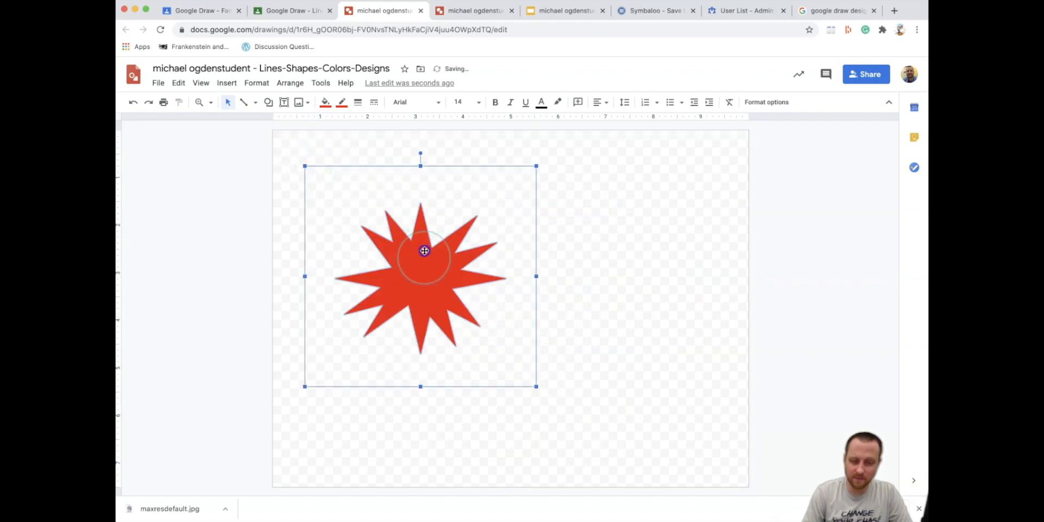
{"action": "left_click_drag", "start_coordinate": [429, 260], "coordinate": [408, 221]}
{"action": "left_click", "coordinate": [566, 262]}
- Duplicate the red burst and place the copy to the right of the original
{"action": "left_click", "coordinate": [415, 232]}
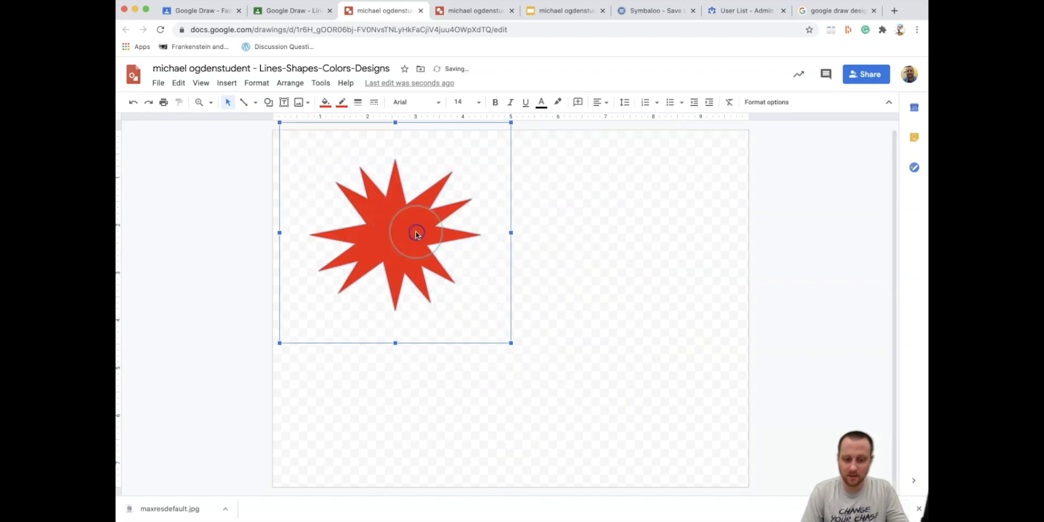
{"action": "key", "text": "super+d"}
{"action": "left_click_drag", "start_coordinate": [415, 233], "coordinate": [620, 261]}
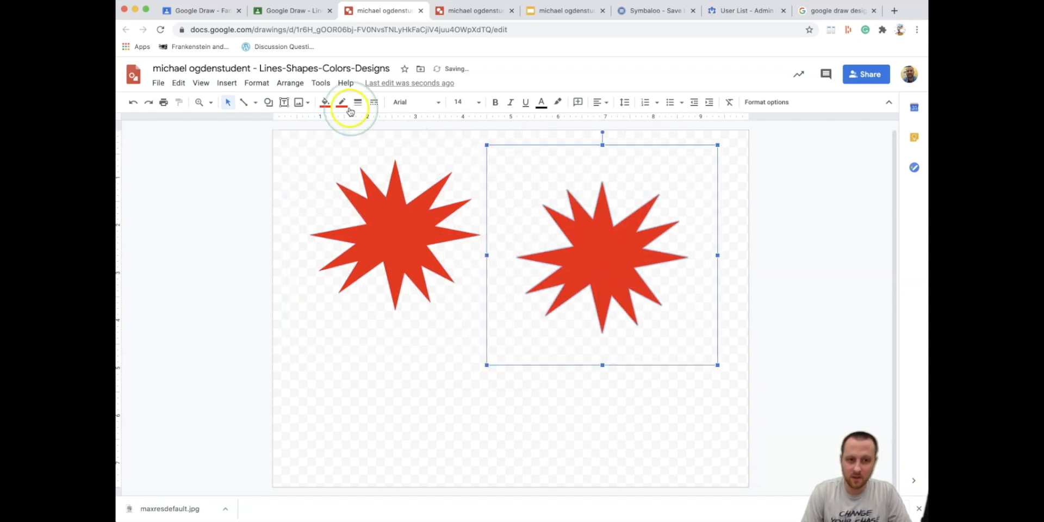
- Change the duplicate burst's fill and border to black and shift it slightly upward
{"action": "left_click", "coordinate": [325, 101]}
{"action": "left_click", "coordinate": [329, 158]}
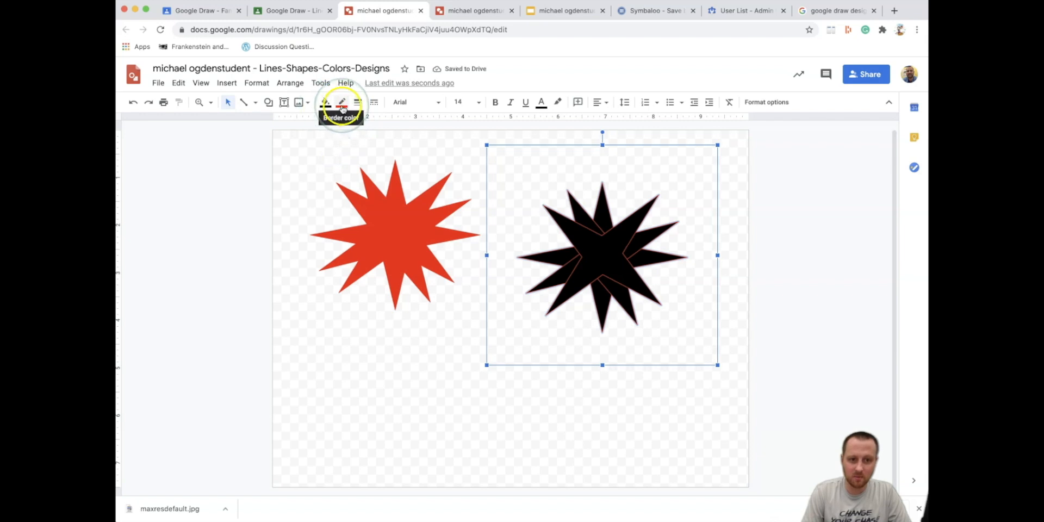
{"action": "left_click", "coordinate": [342, 101]}
{"action": "left_click", "coordinate": [344, 138]}
{"action": "left_click", "coordinate": [622, 271]}
{"action": "left_click", "coordinate": [642, 427]}
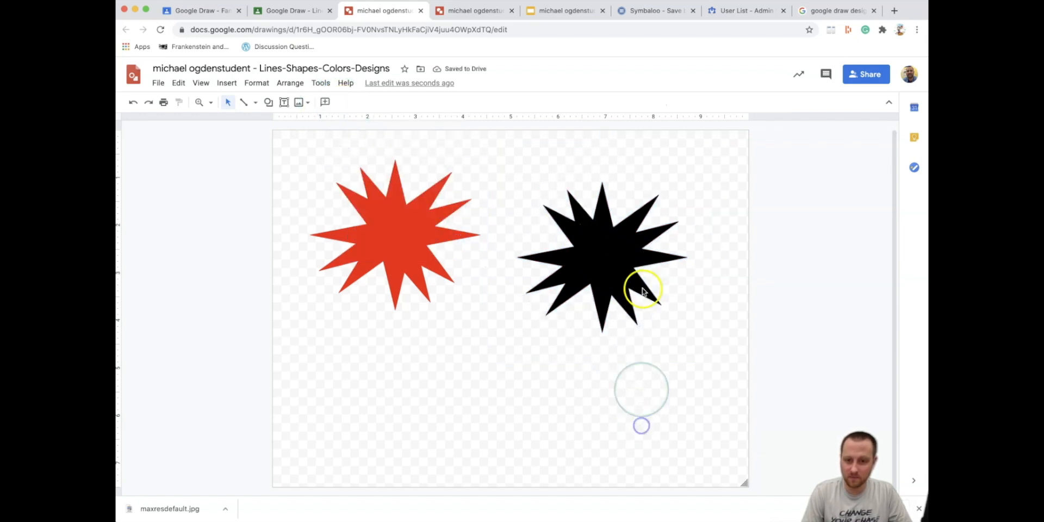
{"action": "left_click", "coordinate": [621, 236]}
{"action": "mouse_move", "coordinate": [598, 246]}
{"action": "left_mouse_down"}
{"action": "mouse_move", "coordinate": [486, 222]}
{"action": "mouse_move", "coordinate": [482, 260]}
{"action": "mouse_move", "coordinate": [395, 240]}
{"action": "mouse_move", "coordinate": [603, 231]}
{"action": "mouse_move", "coordinate": [602, 305]}
{"action": "mouse_move", "coordinate": [602, 247]}
{"action": "left_mouse_up"}
{"action": "left_click", "coordinate": [499, 415]}
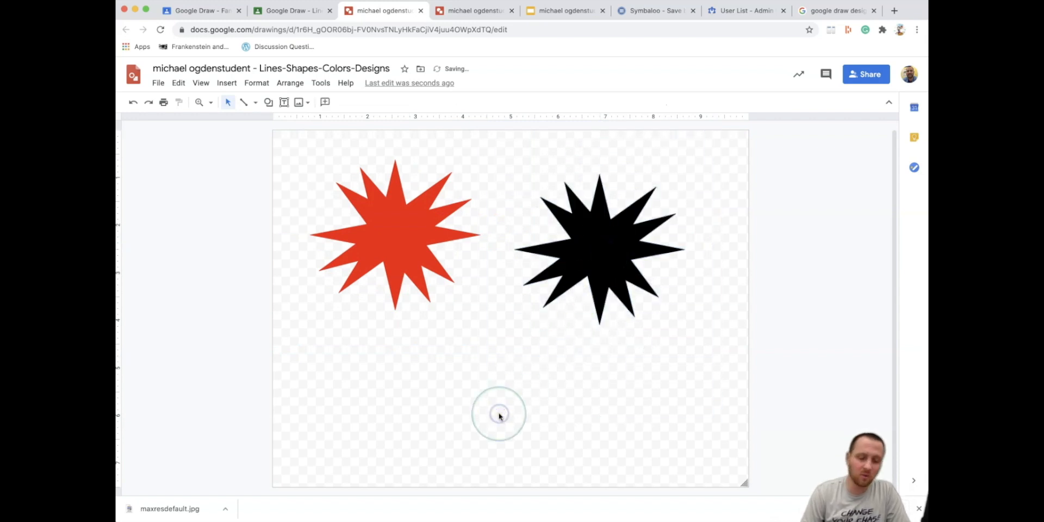
- Ungroup the black burst and spread its three four-pointed stars apart on the canvas
{"action": "left_click", "coordinate": [603, 236]}
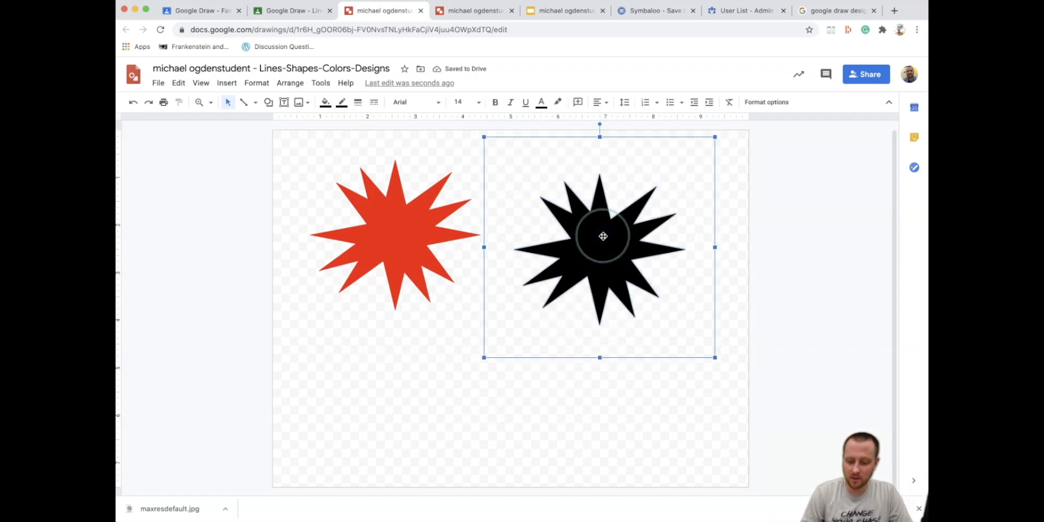
{"action": "right_click", "coordinate": [603, 238]}
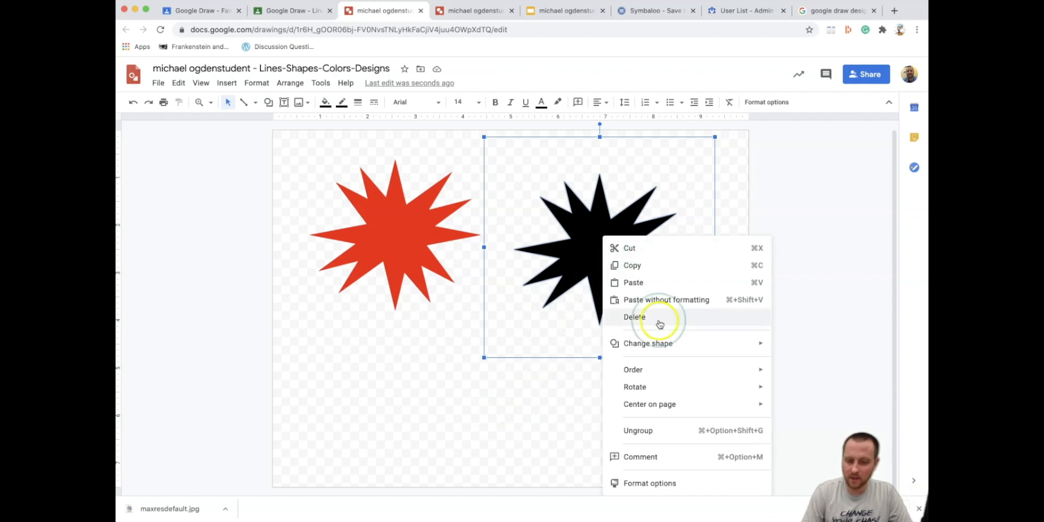
{"action": "left_click", "coordinate": [663, 427]}
{"action": "left_click_drag", "start_coordinate": [608, 303], "coordinate": [474, 395]}
{"action": "left_click", "coordinate": [613, 279]}
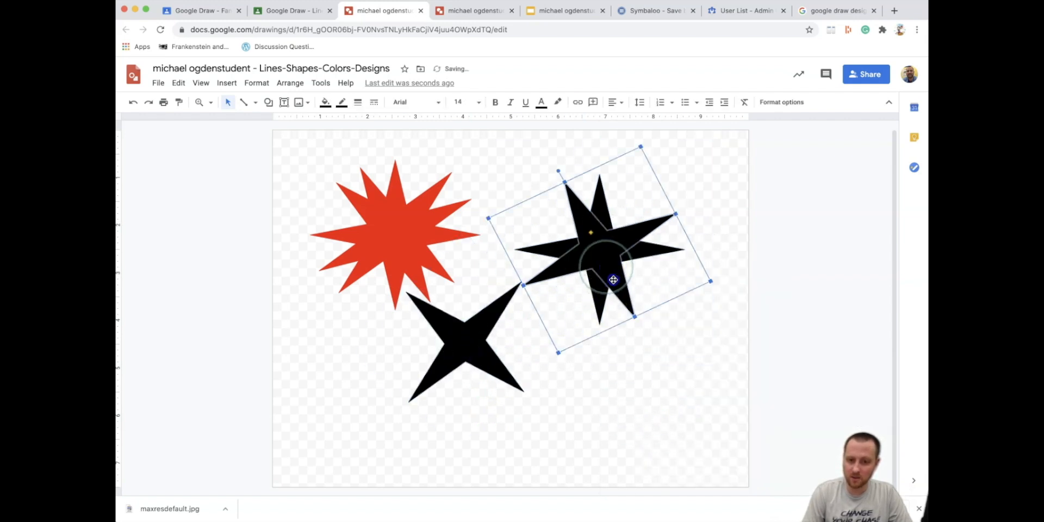
{"action": "left_click_drag", "start_coordinate": [613, 279], "coordinate": [651, 371]}
{"action": "left_click", "coordinate": [620, 244]}
{"action": "left_click_drag", "start_coordinate": [620, 245], "coordinate": [651, 204]}
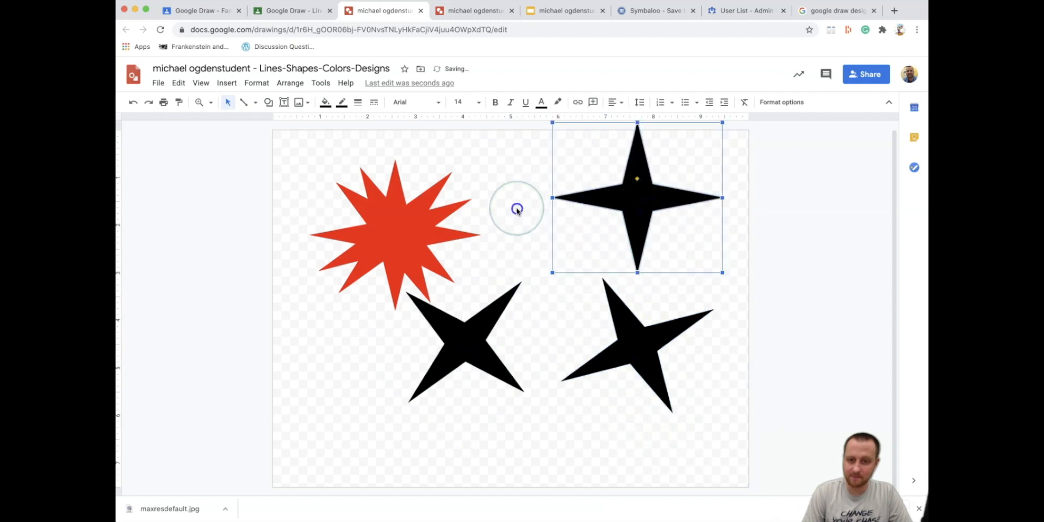
{"action": "left_click", "coordinate": [517, 209]}
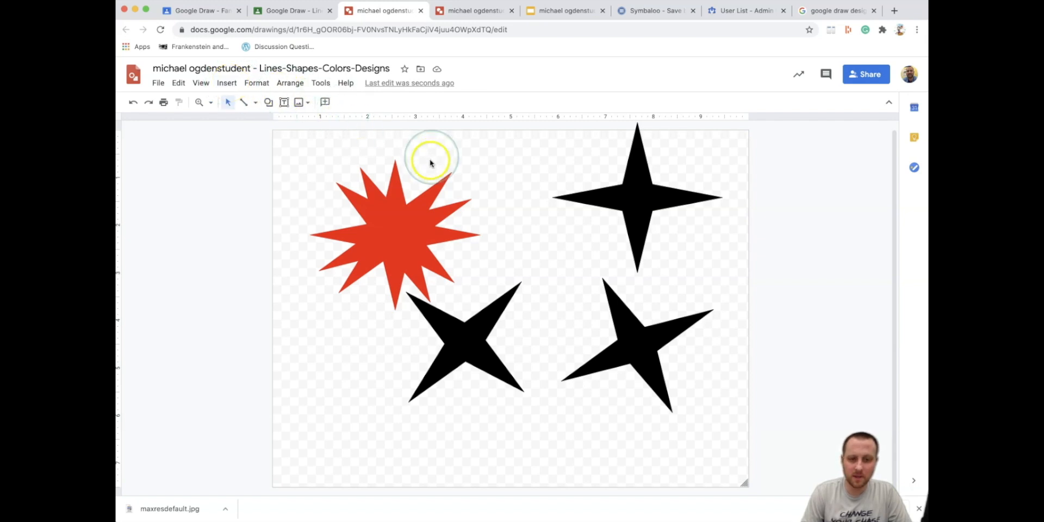
- Set the canvas background to solid purple
{"action": "left_click", "coordinate": [343, 359]}
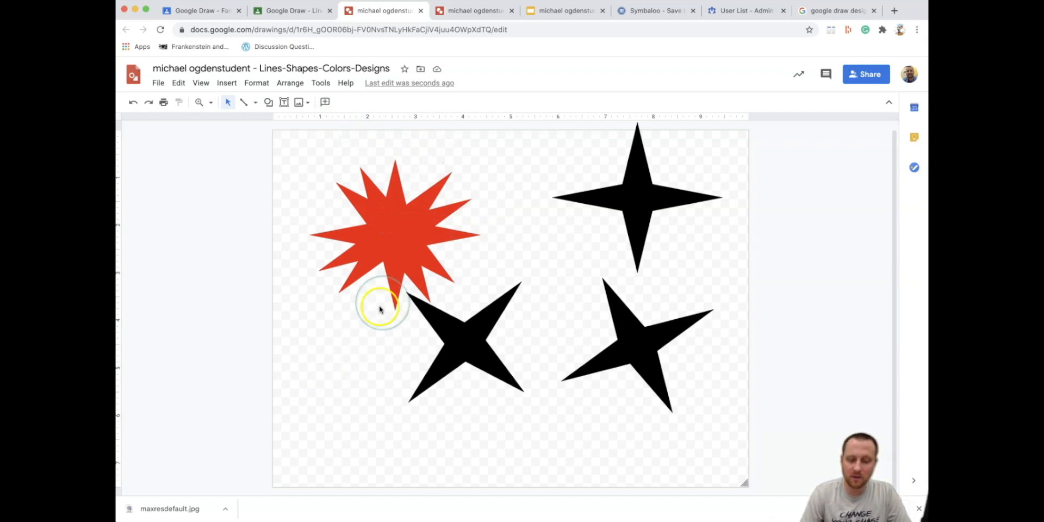
{"action": "right_click", "coordinate": [335, 348]}
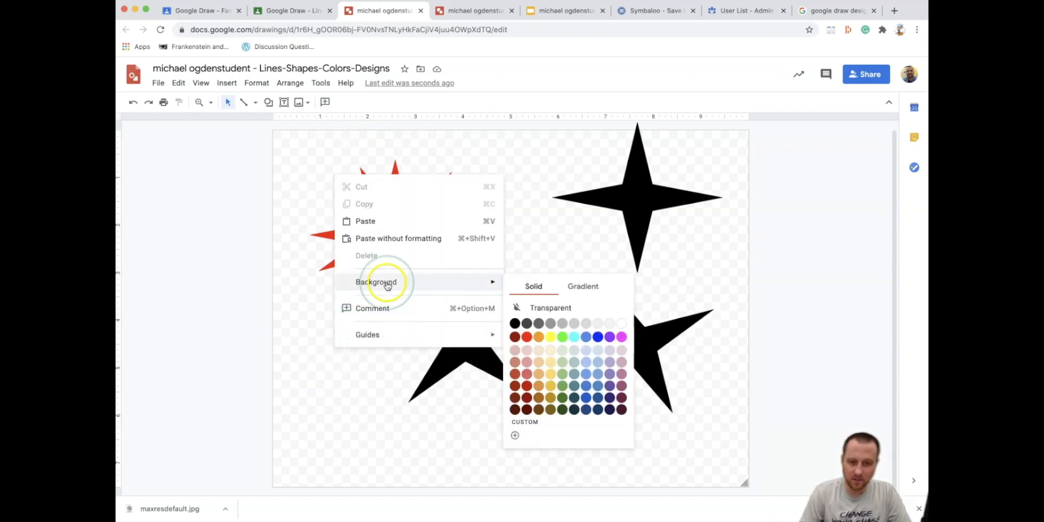
{"action": "left_click", "coordinate": [460, 287]}
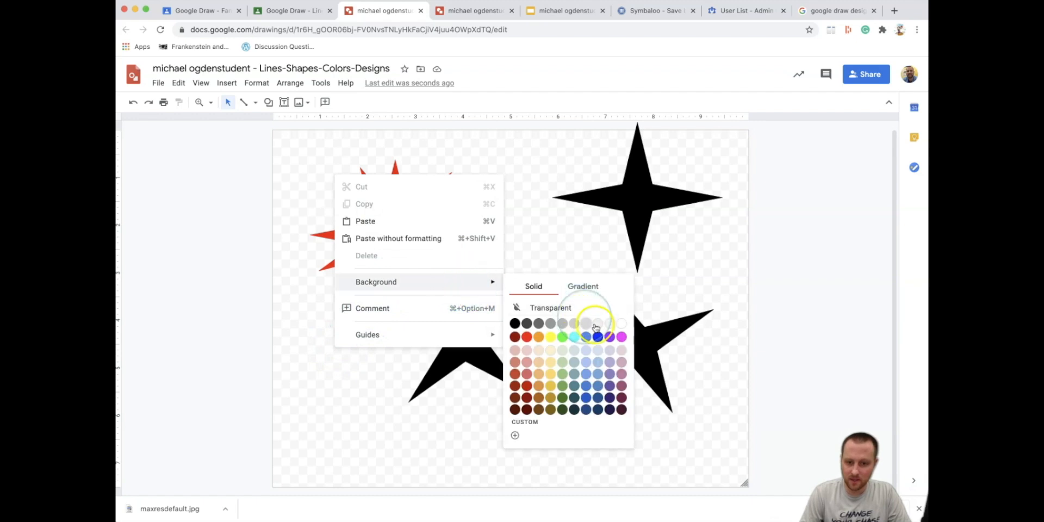
{"action": "left_click", "coordinate": [612, 337]}
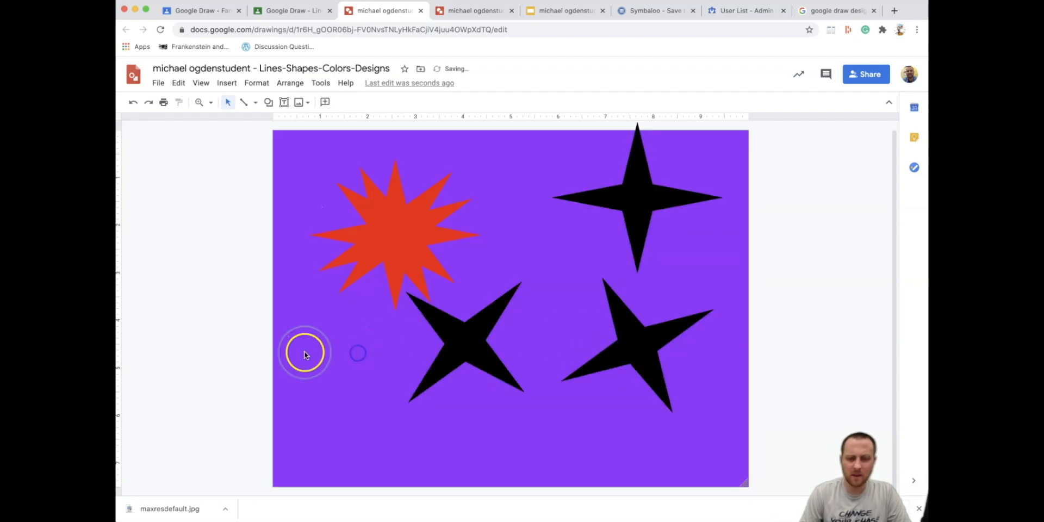
- Change the canvas background to a light gray radial gradient
{"action": "right_click", "coordinate": [320, 350]}
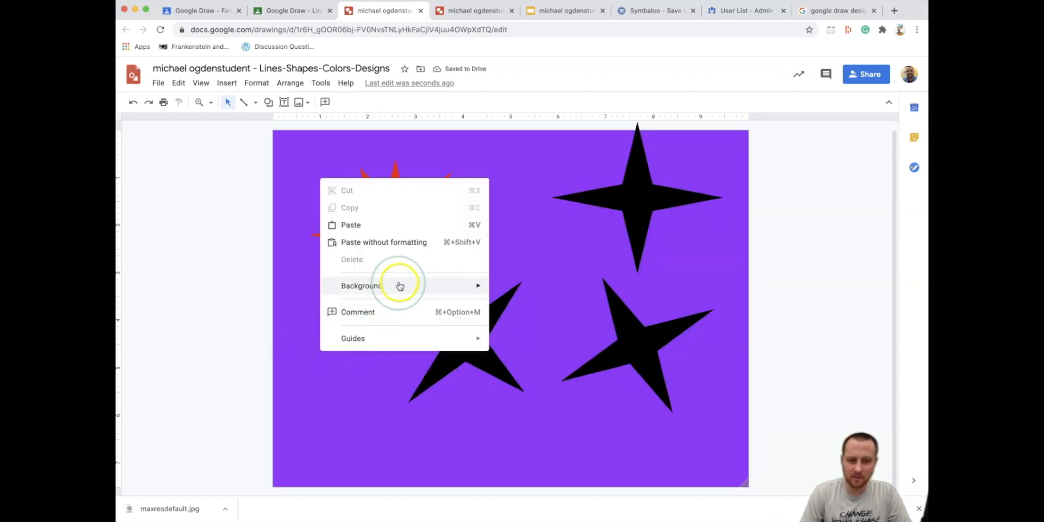
{"action": "mouse_move", "coordinate": [466, 286]}
{"action": "left_click", "coordinate": [576, 292]}
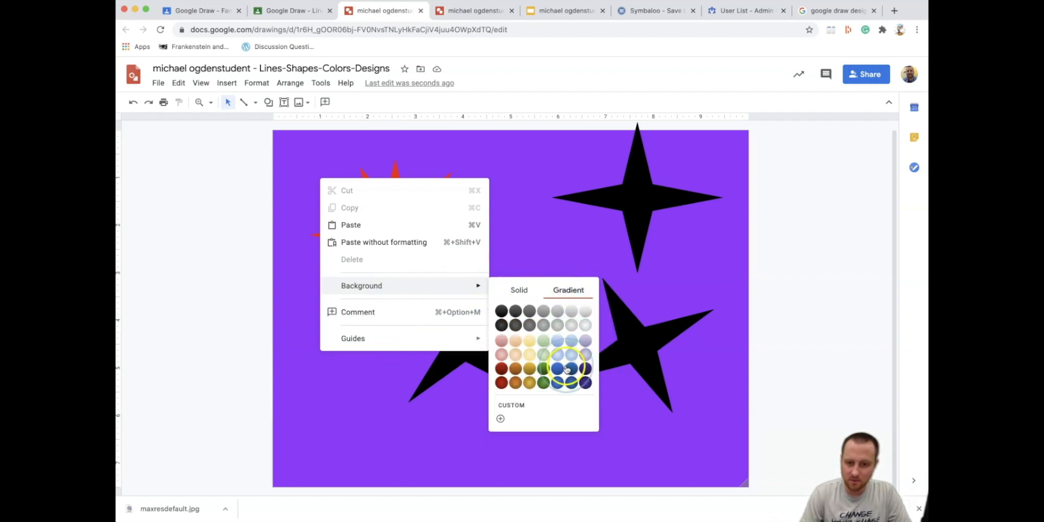
{"action": "left_click", "coordinate": [586, 326]}
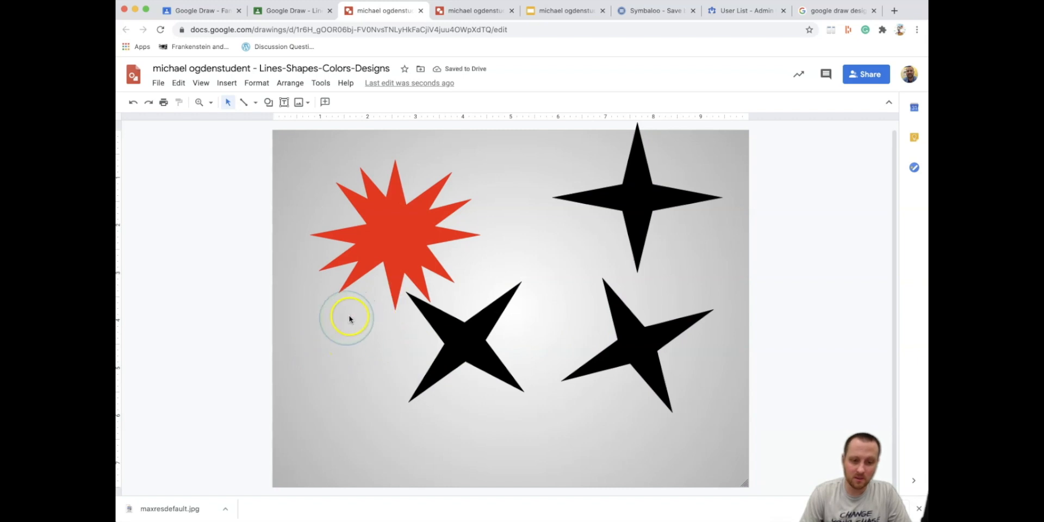
- Start a custom background gradient, try the Linear type and set the type back to Radial
{"action": "right_click", "coordinate": [322, 332]}
{"action": "mouse_move", "coordinate": [400, 275]}
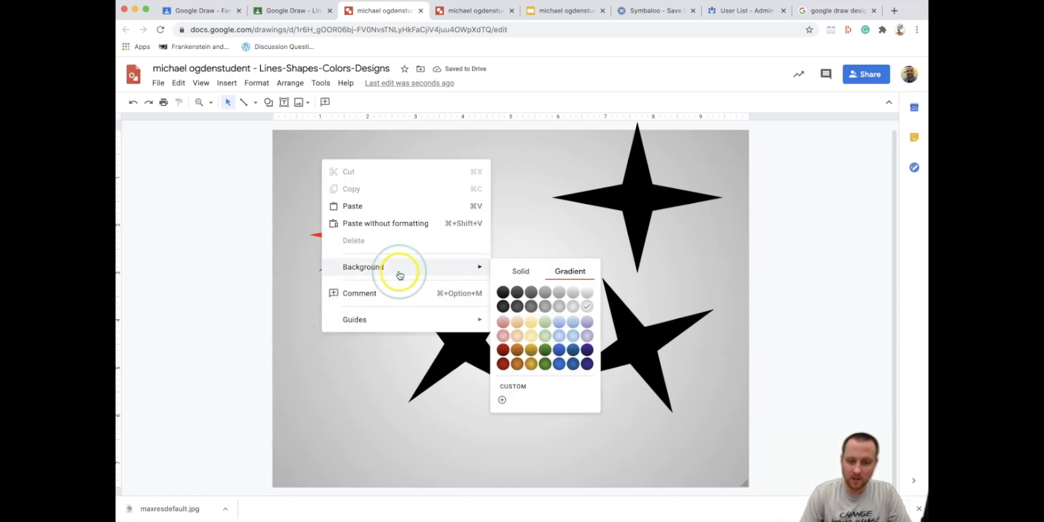
{"action": "left_click", "coordinate": [519, 391]}
{"action": "left_click", "coordinate": [449, 243]}
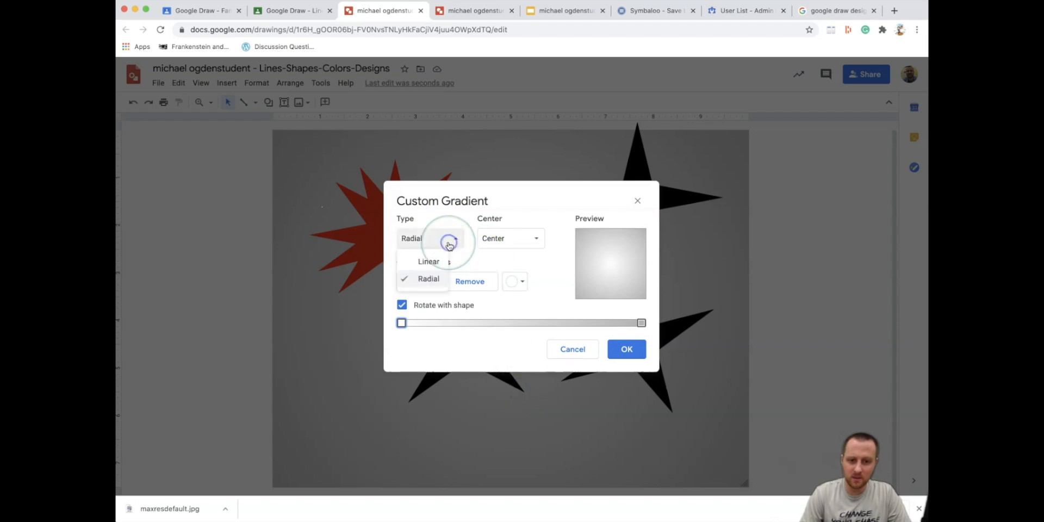
{"action": "left_click", "coordinate": [430, 262]}
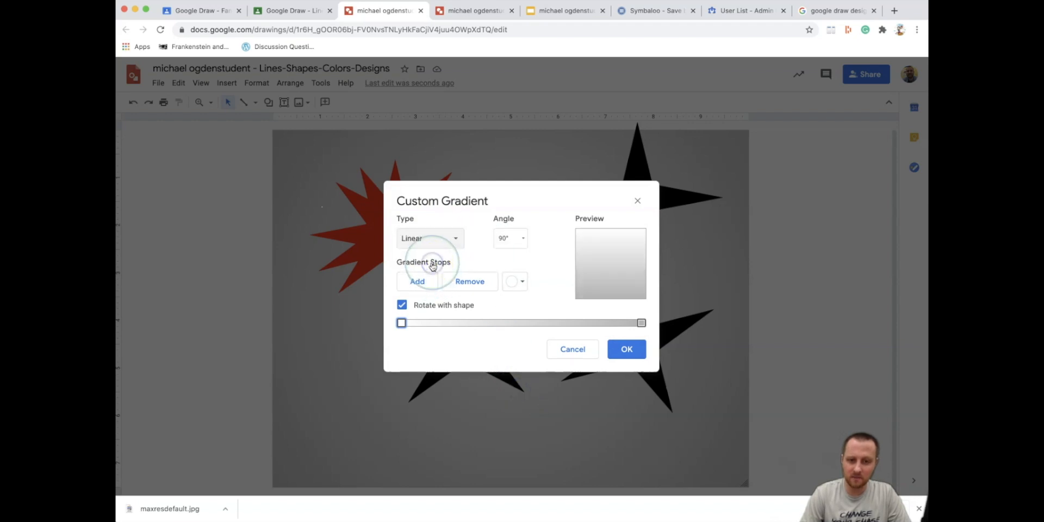
{"action": "left_click", "coordinate": [461, 246]}
{"action": "left_click", "coordinate": [441, 276]}
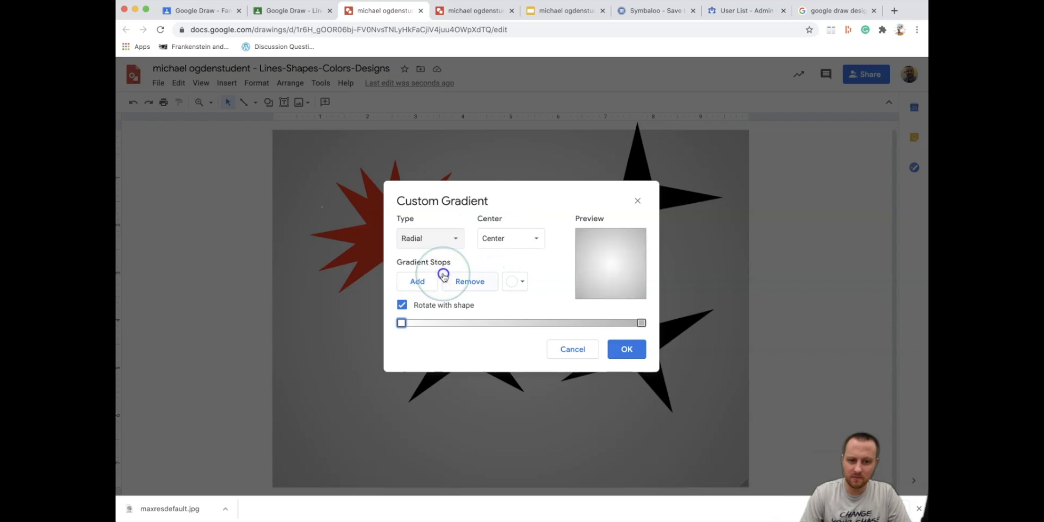
- Set the gradient's starting stop to red and add a cyan stop in the middle
{"action": "left_click", "coordinate": [523, 282]}
{"action": "left_click", "coordinate": [517, 333]}
{"action": "left_click", "coordinate": [423, 285]}
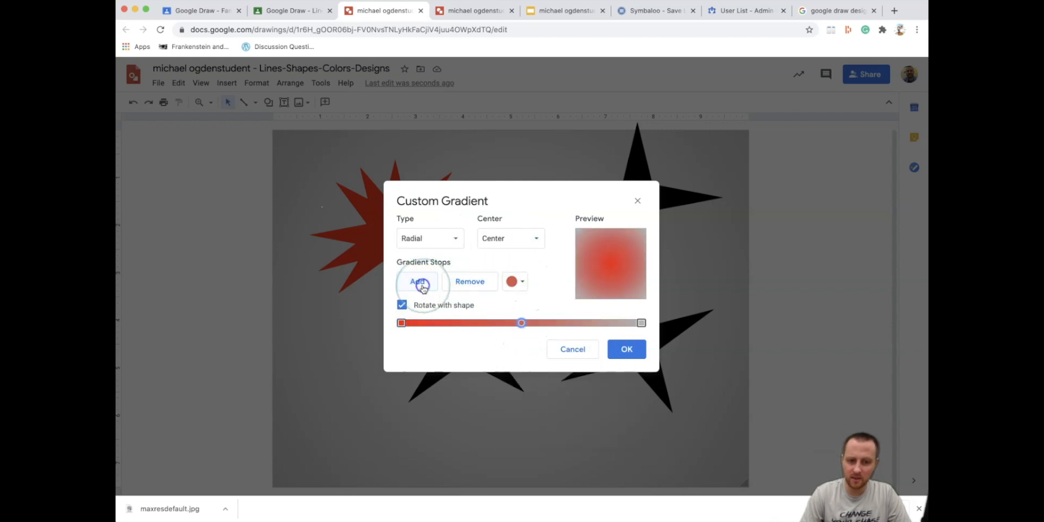
{"action": "left_click", "coordinate": [519, 281]}
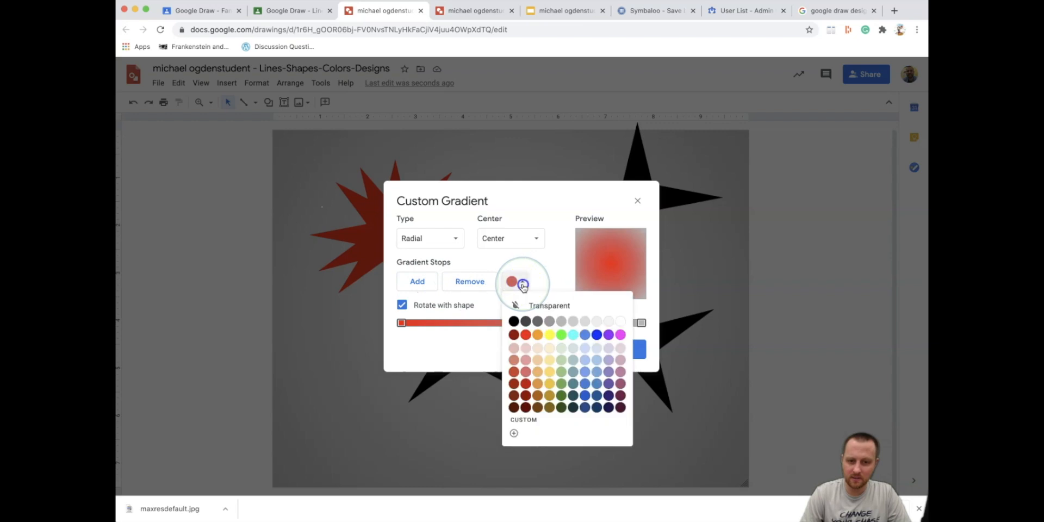
{"action": "left_click", "coordinate": [573, 335]}
- Add a blue gradient stop at the far end and move the cyan stop closer to the red start
{"action": "left_click", "coordinate": [523, 282]}
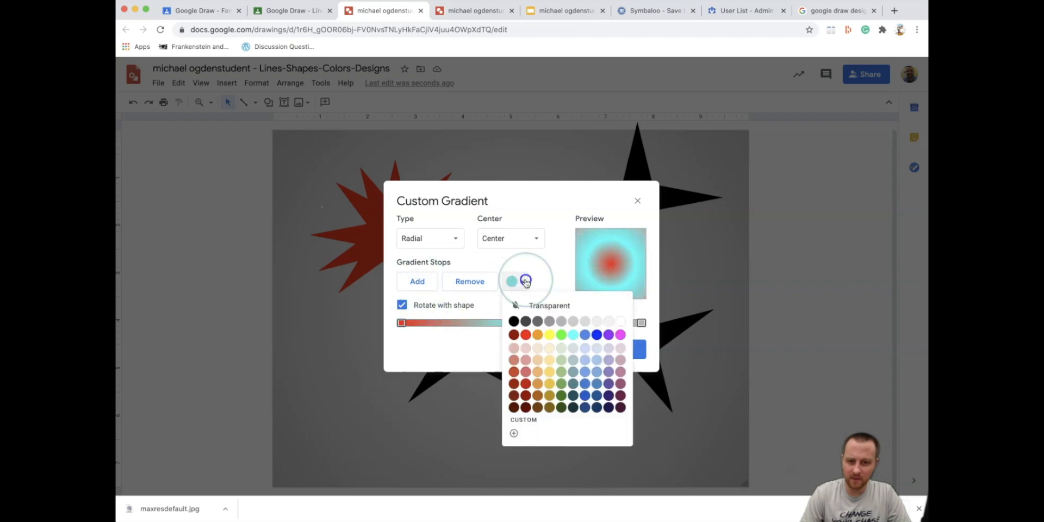
{"action": "left_click", "coordinate": [597, 335]}
{"action": "left_click", "coordinate": [419, 282]}
{"action": "left_click_drag", "start_coordinate": [505, 323], "coordinate": [453, 323]}
{"action": "left_click", "coordinate": [581, 323]}
{"action": "left_click_drag", "start_coordinate": [582, 323], "coordinate": [622, 323]}
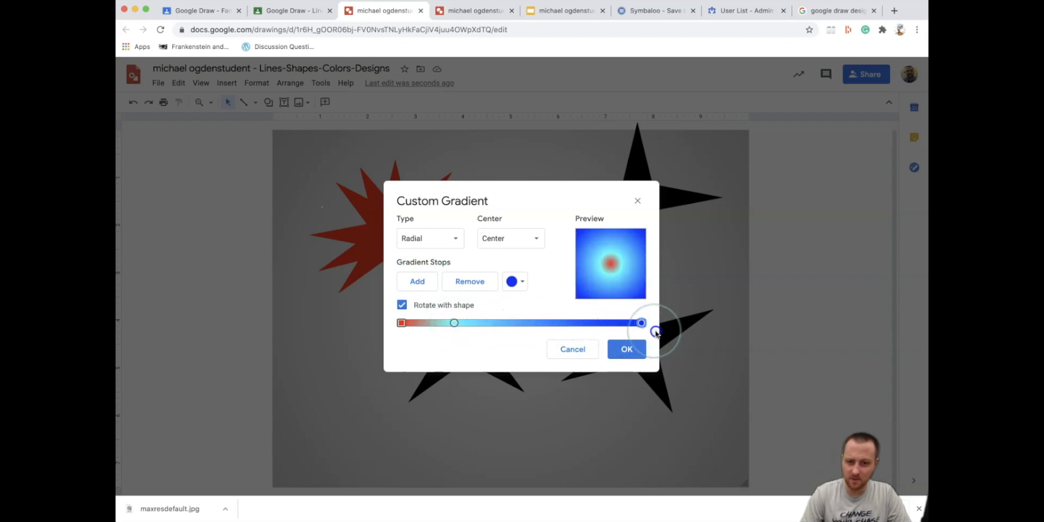
- Apply the custom red, cyan and blue gradient to the background and move the red star burst toward the canvas's upper-left corner
{"action": "left_click", "coordinate": [627, 349]}
{"action": "left_click_drag", "start_coordinate": [466, 333], "coordinate": [398, 371]}
{"action": "left_click_drag", "start_coordinate": [413, 213], "coordinate": [374, 194]}
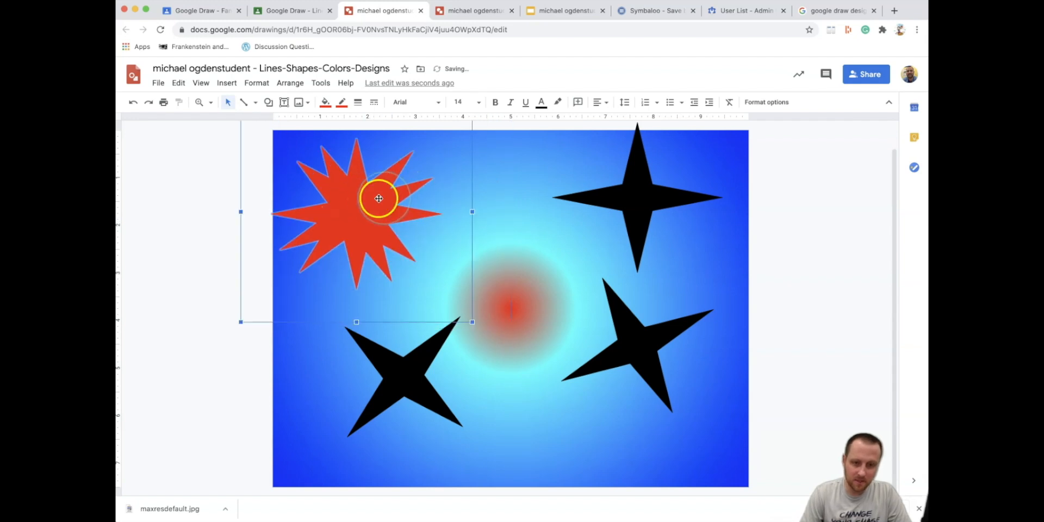
- Look at the available format options for the red star burst and close them
{"action": "right_click", "coordinate": [357, 200]}
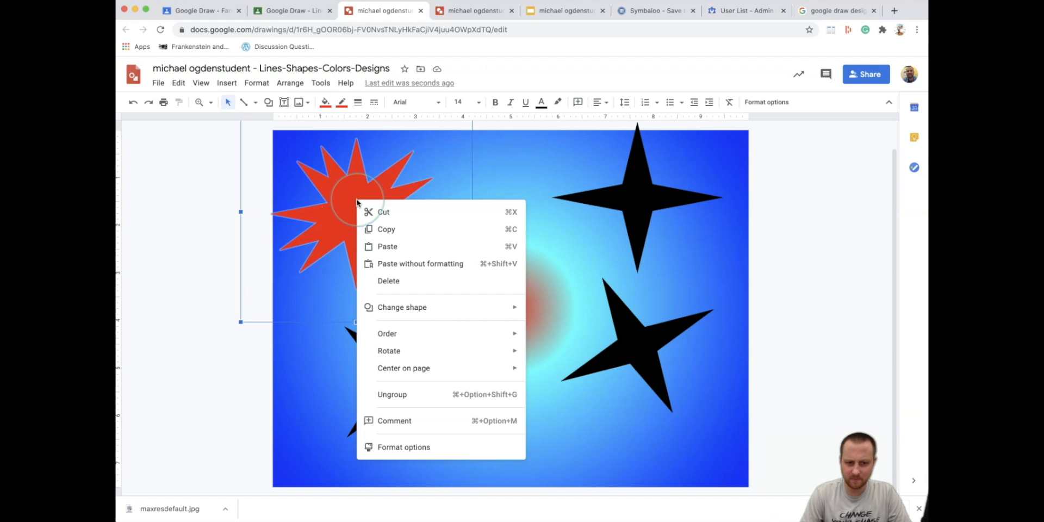
{"action": "left_click", "coordinate": [409, 446]}
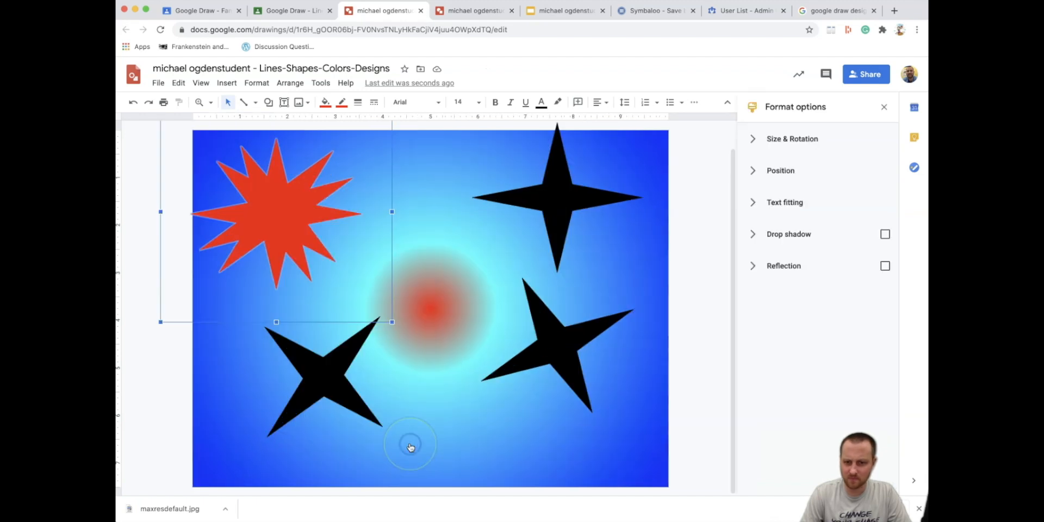
{"action": "left_click", "coordinate": [883, 106]}
{"action": "left_click", "coordinate": [510, 195]}
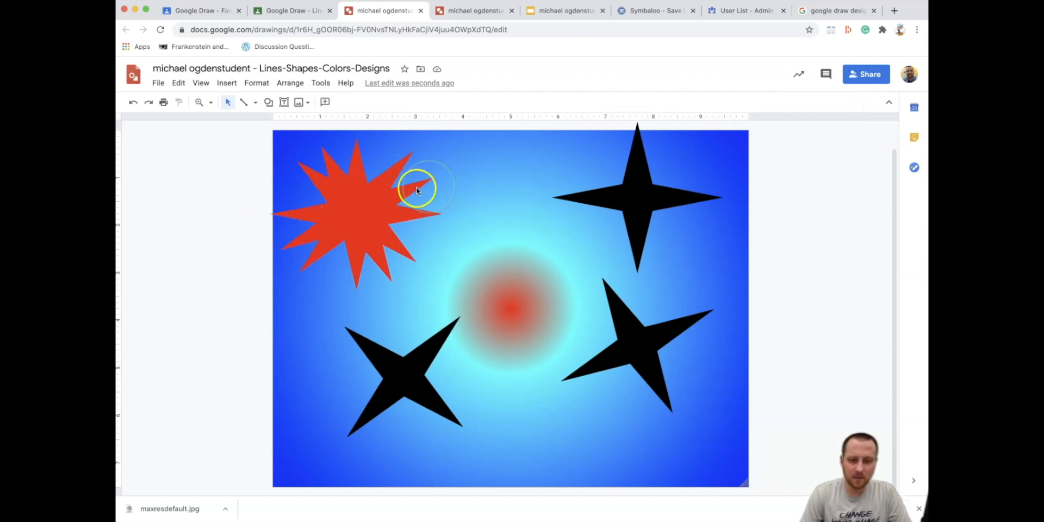
- Fill the red star burst with the existing custom red, cyan and blue radial gradient
{"action": "left_click", "coordinate": [356, 199]}
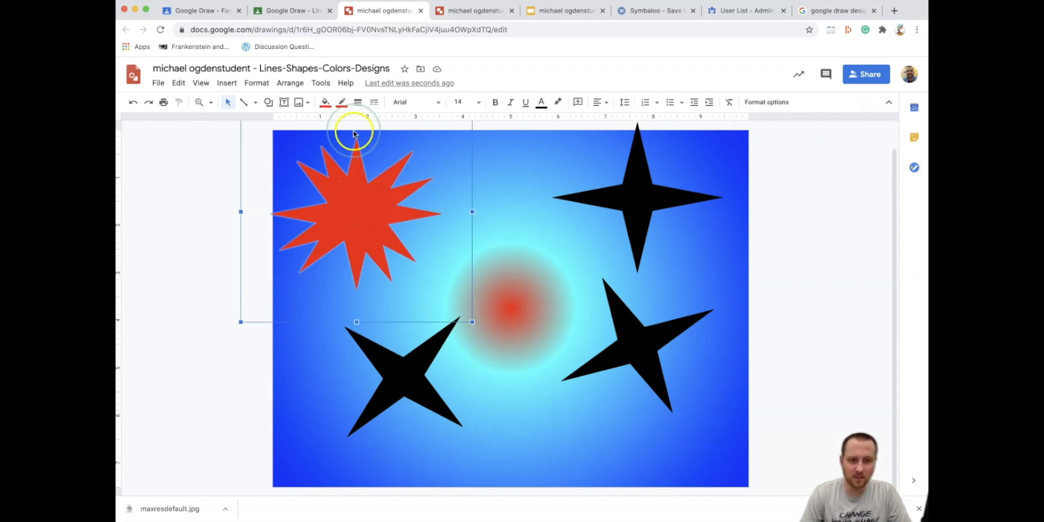
{"action": "left_click", "coordinate": [326, 103]}
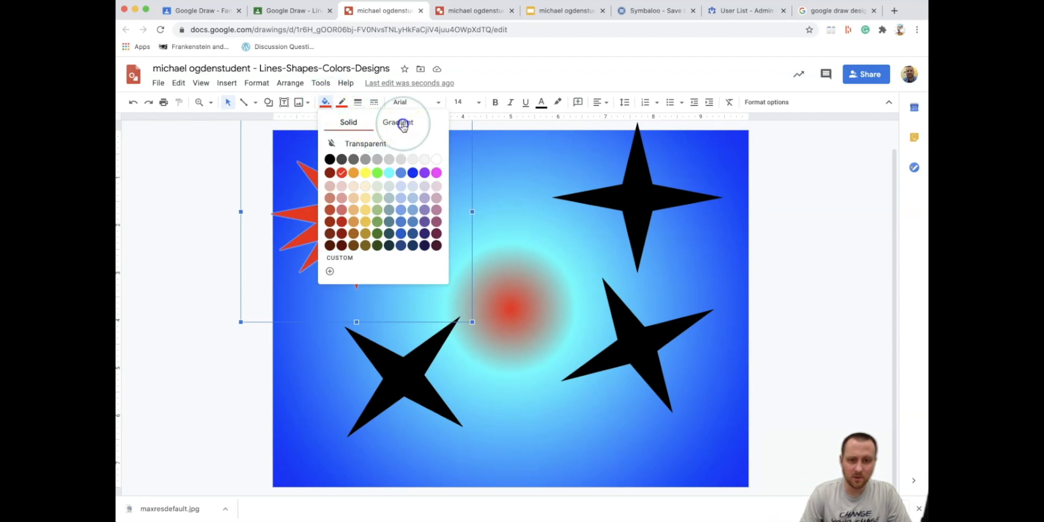
{"action": "left_click", "coordinate": [402, 123]}
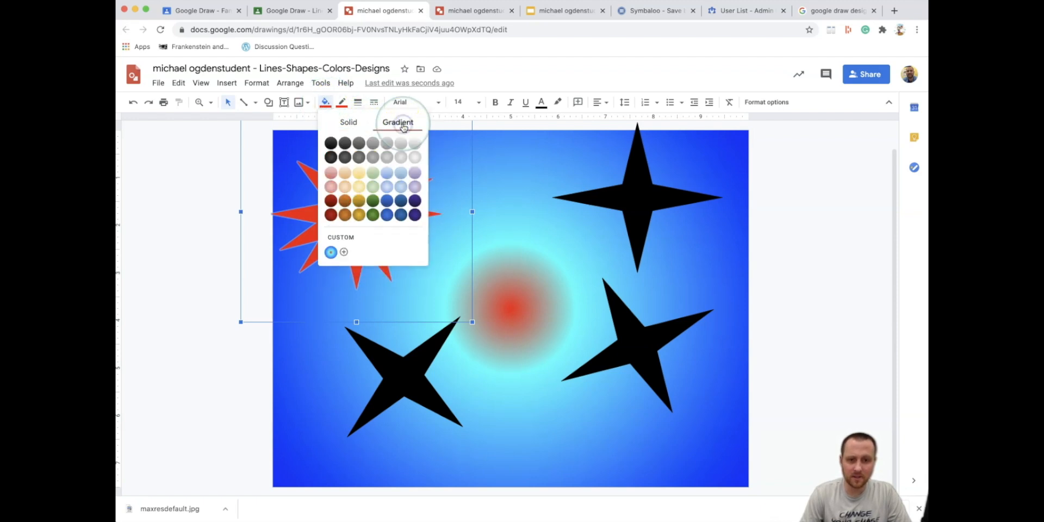
{"action": "left_click", "coordinate": [330, 253]}
{"action": "left_click", "coordinate": [534, 213]}
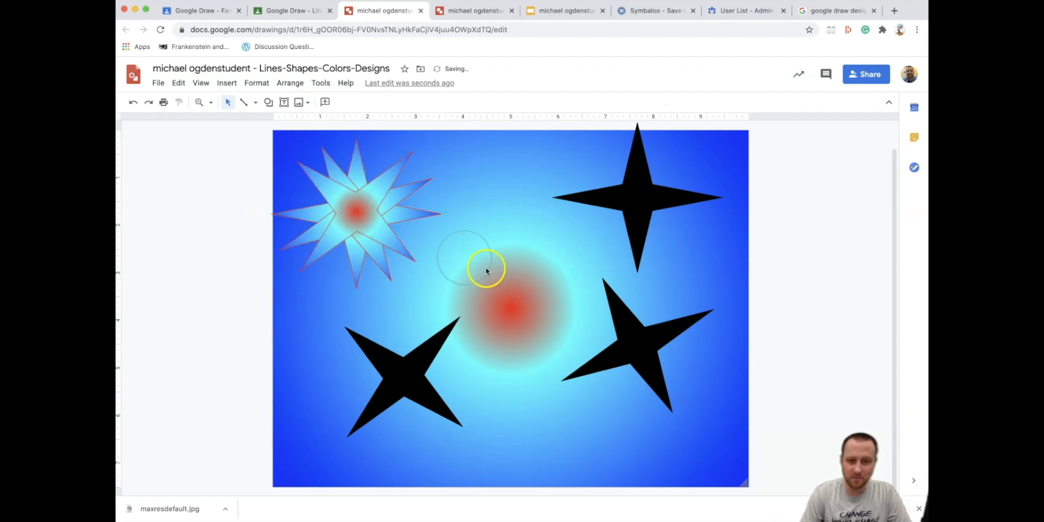
- Open the star burst's fill as a custom gradient for editing
{"action": "left_click", "coordinate": [368, 216]}
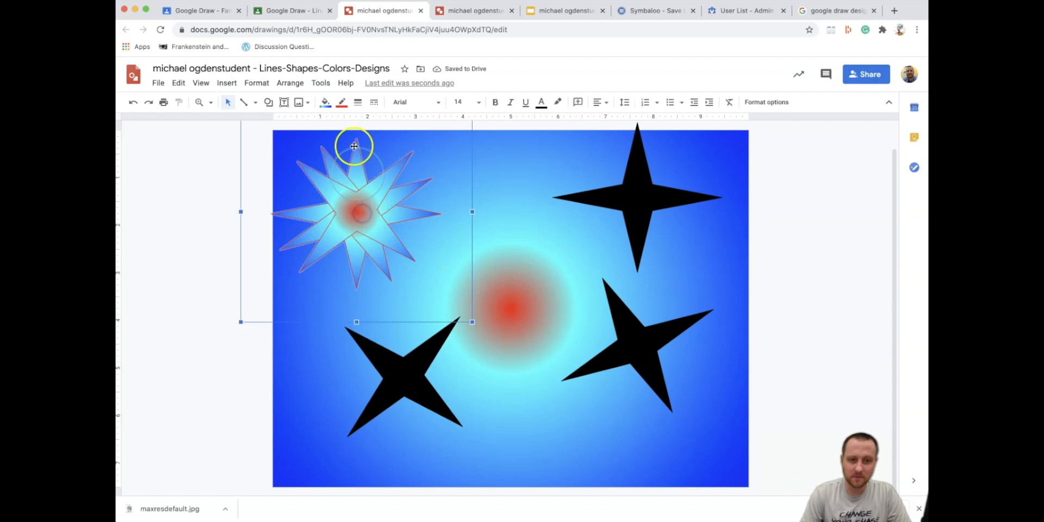
{"action": "left_click", "coordinate": [325, 101]}
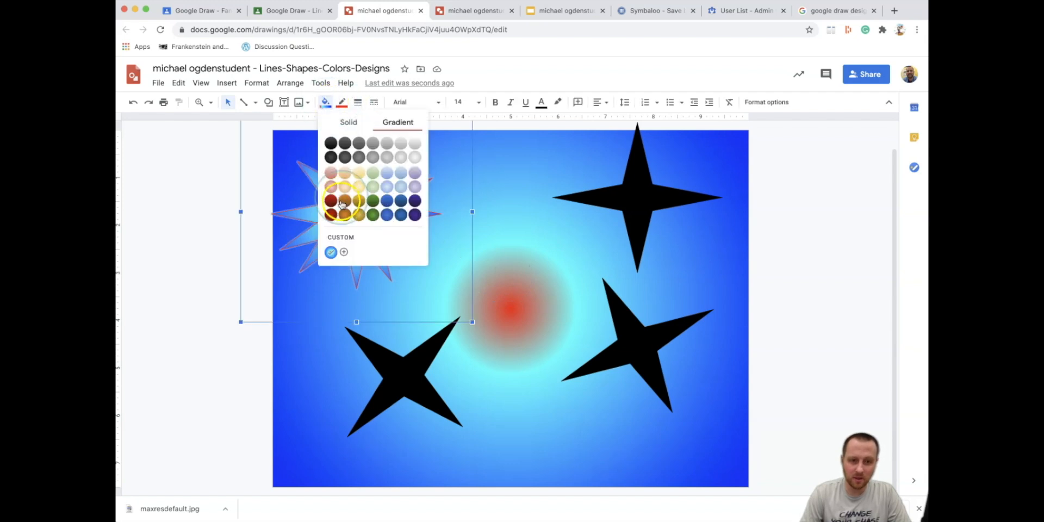
{"action": "left_click", "coordinate": [347, 120]}
{"action": "left_click", "coordinate": [404, 125]}
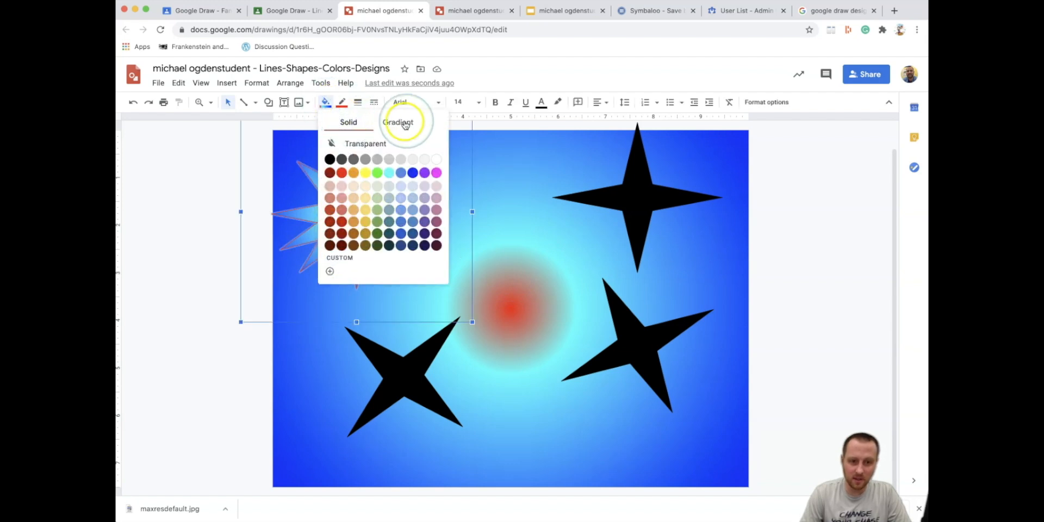
{"action": "left_click", "coordinate": [347, 236]}
{"action": "left_click", "coordinate": [476, 277]}
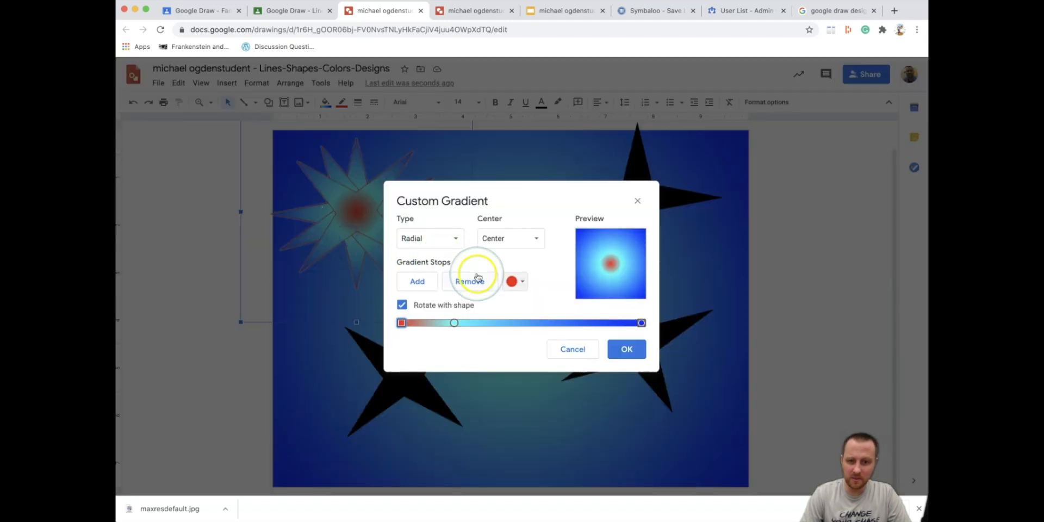
- Remove the cyan middle stop from the star burst's custom gradient
{"action": "left_click", "coordinate": [470, 282]}
{"action": "left_click", "coordinate": [457, 283]}
{"action": "left_click", "coordinate": [463, 284]}
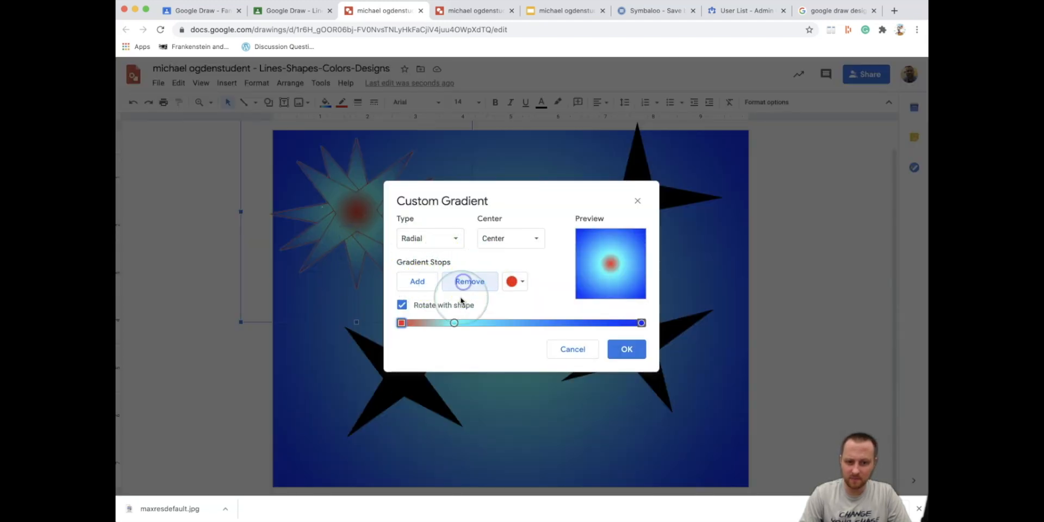
{"action": "left_click", "coordinate": [403, 306]}
{"action": "left_click", "coordinate": [465, 284]}
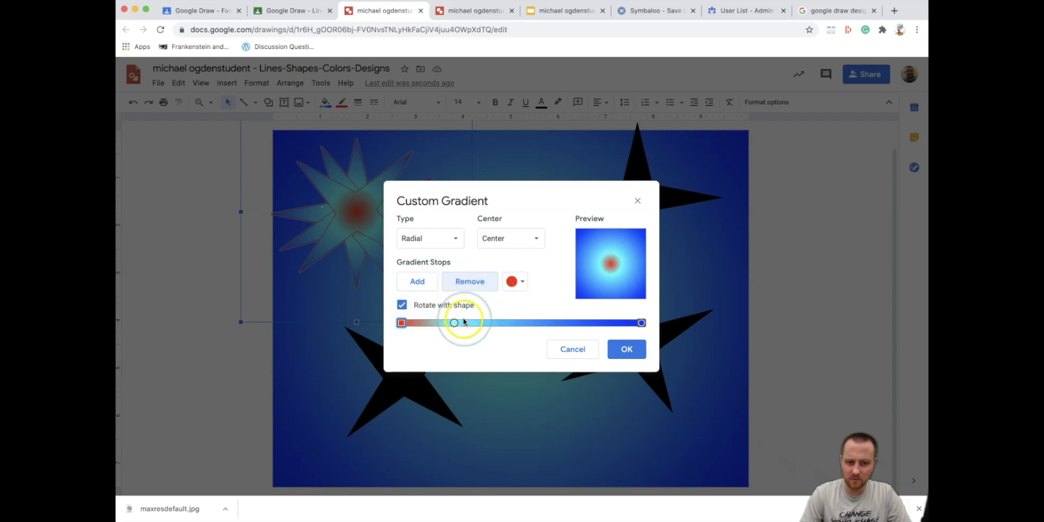
{"action": "left_click_drag", "start_coordinate": [463, 322], "coordinate": [373, 327]}
{"action": "left_click_drag", "start_coordinate": [454, 323], "coordinate": [401, 324]}
{"action": "left_click", "coordinate": [482, 292]}
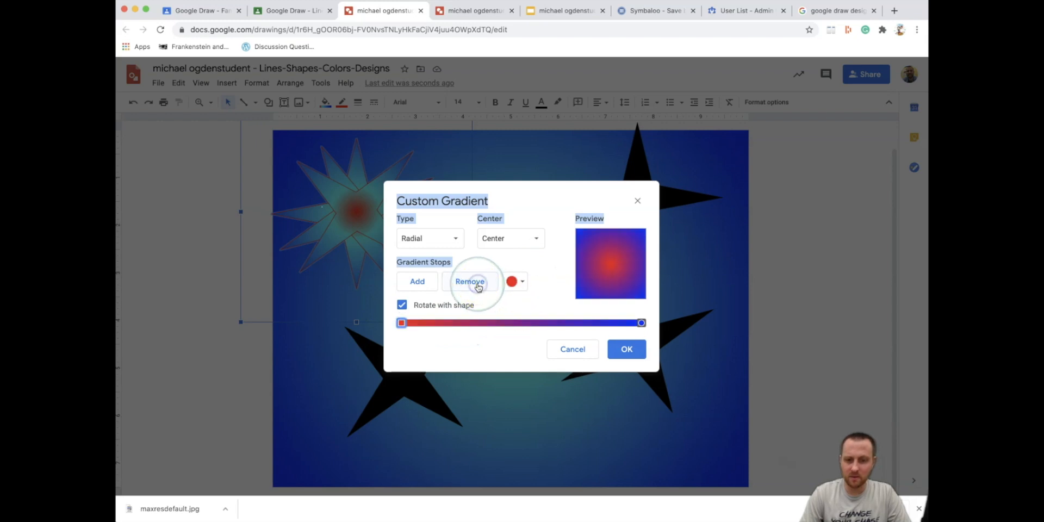
- Set the starting stop of the star burst's gradient to black and change the gradient type to Linear
{"action": "left_click", "coordinate": [514, 281]}
{"action": "left_click", "coordinate": [509, 319]}
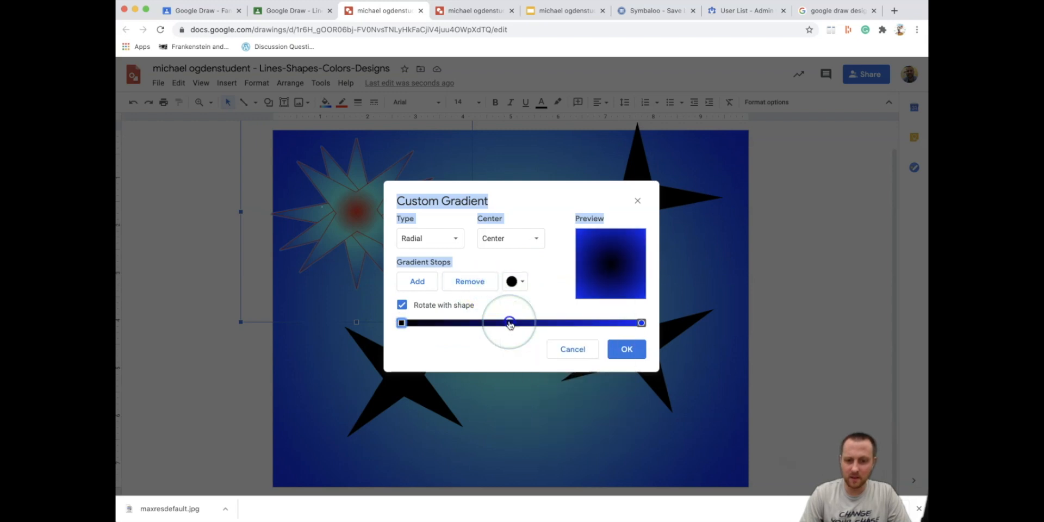
{"action": "left_click", "coordinate": [400, 323]}
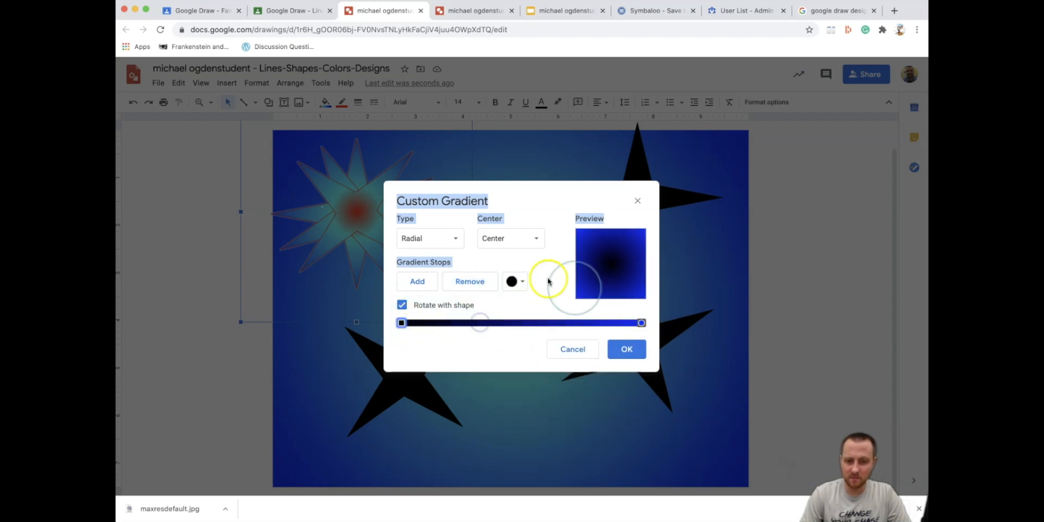
{"action": "left_click", "coordinate": [457, 238]}
{"action": "left_click", "coordinate": [440, 261]}
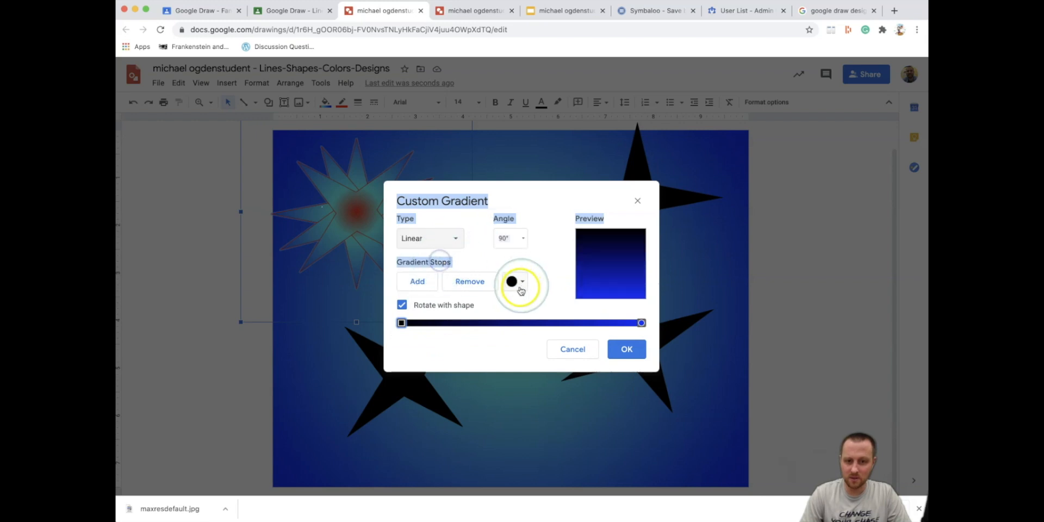
- Add a white middle stop and a light blue stop before the blue end, and apply the gradient to the star burst
{"action": "left_click", "coordinate": [416, 283]}
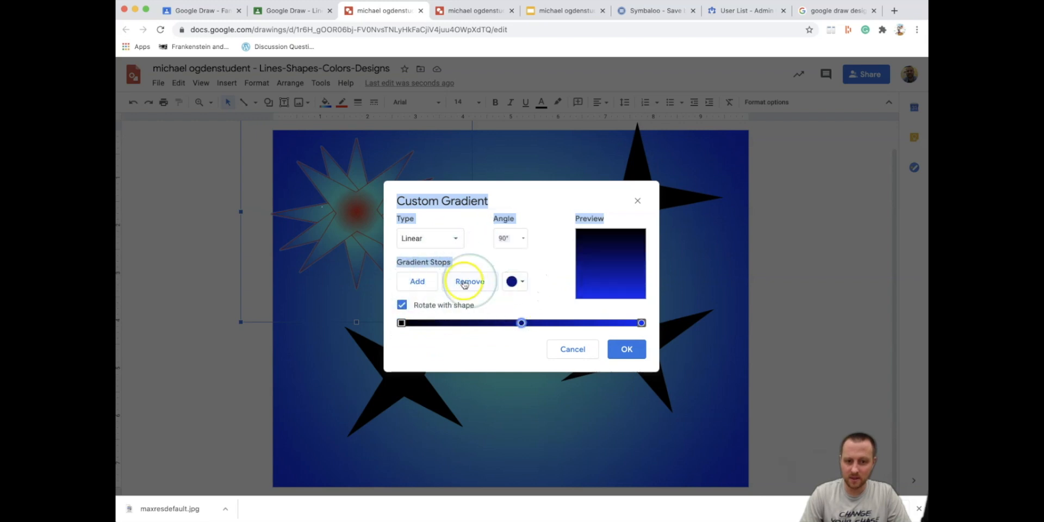
{"action": "left_click", "coordinate": [513, 281]}
{"action": "left_click", "coordinate": [611, 325]}
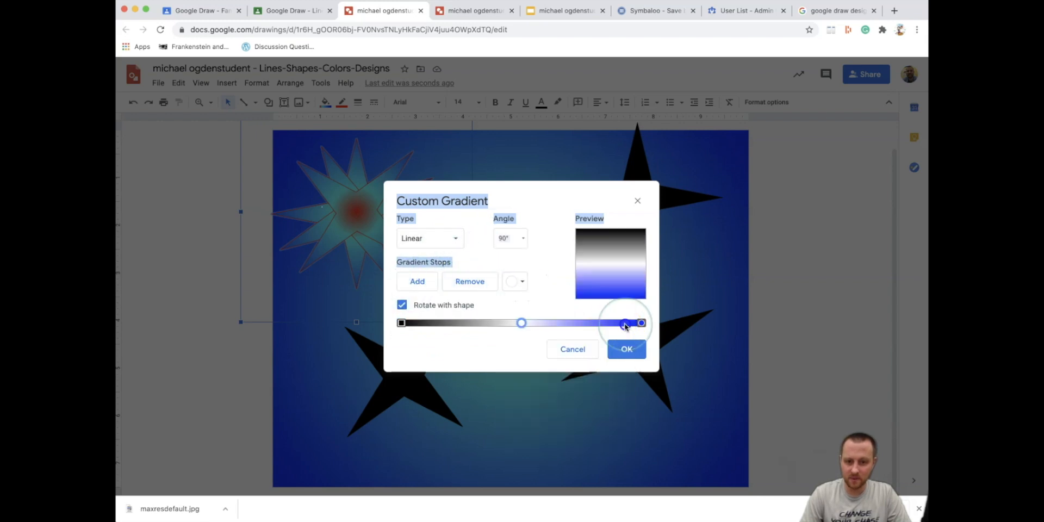
{"action": "left_click", "coordinate": [417, 281]}
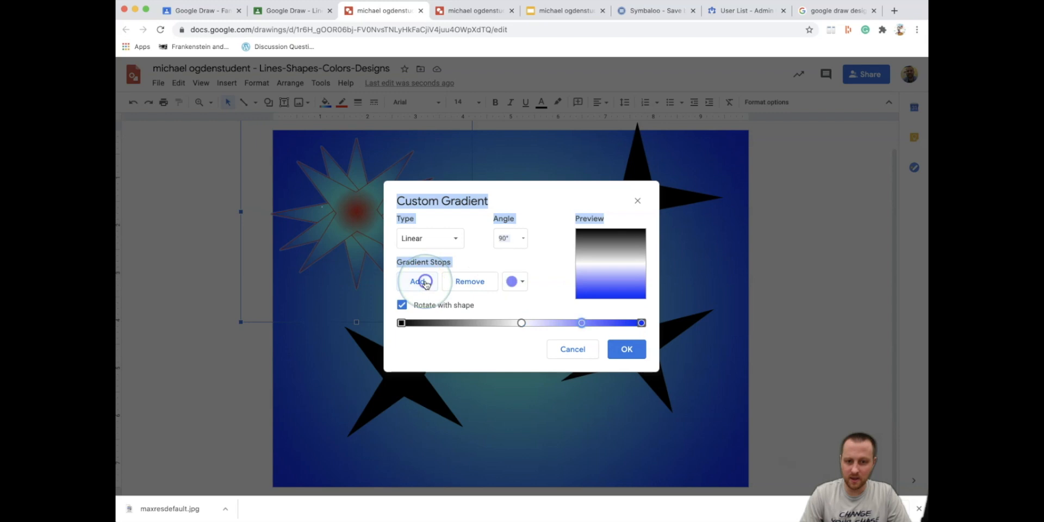
{"action": "left_click", "coordinate": [627, 349]}
- Shift the star burst slightly and give its front four-pointed star a custom near-black outline, #050405
{"action": "left_click_drag", "start_coordinate": [435, 226], "coordinate": [349, 221]}
{"action": "left_click", "coordinate": [363, 211]}
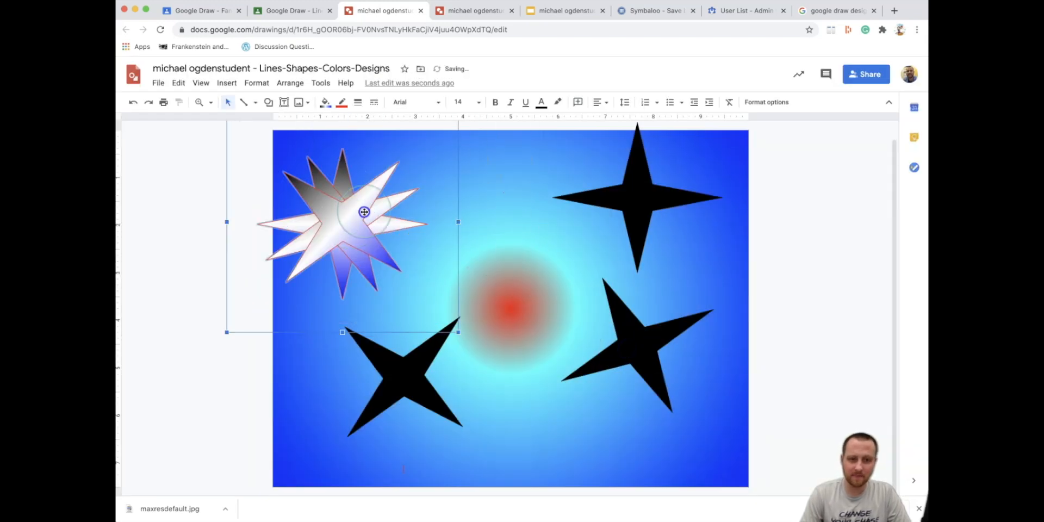
{"action": "left_click", "coordinate": [342, 102]}
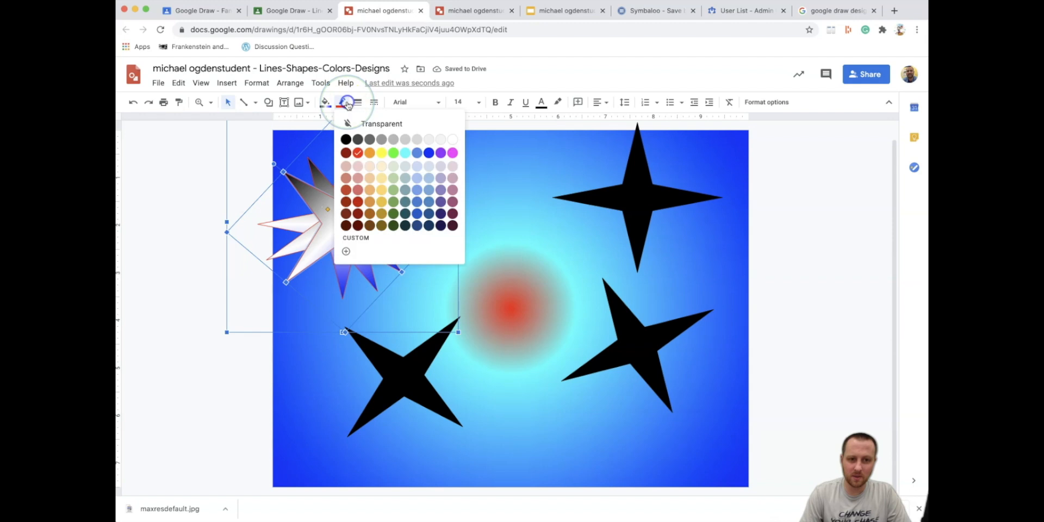
{"action": "left_click", "coordinate": [357, 240]}
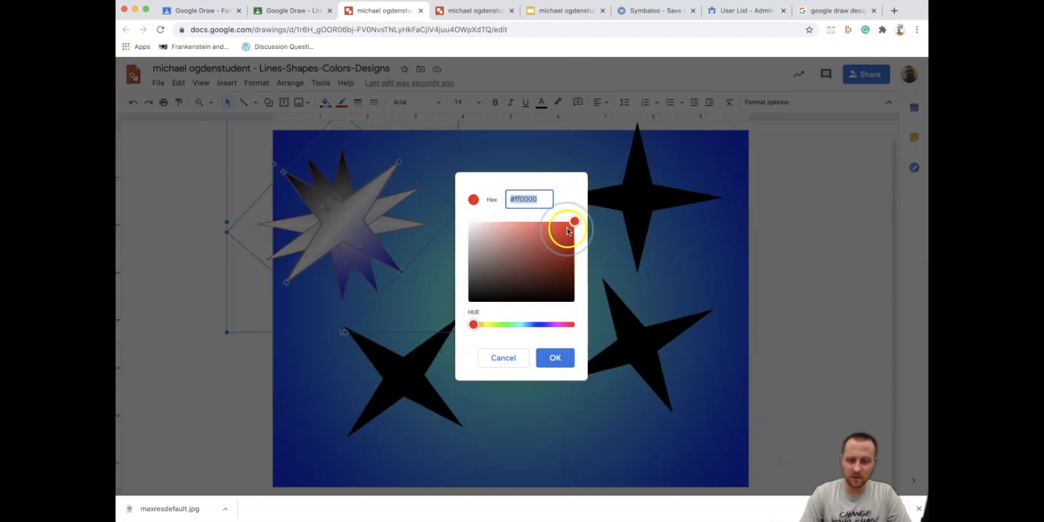
{"action": "left_click_drag", "start_coordinate": [571, 219], "coordinate": [557, 325]}
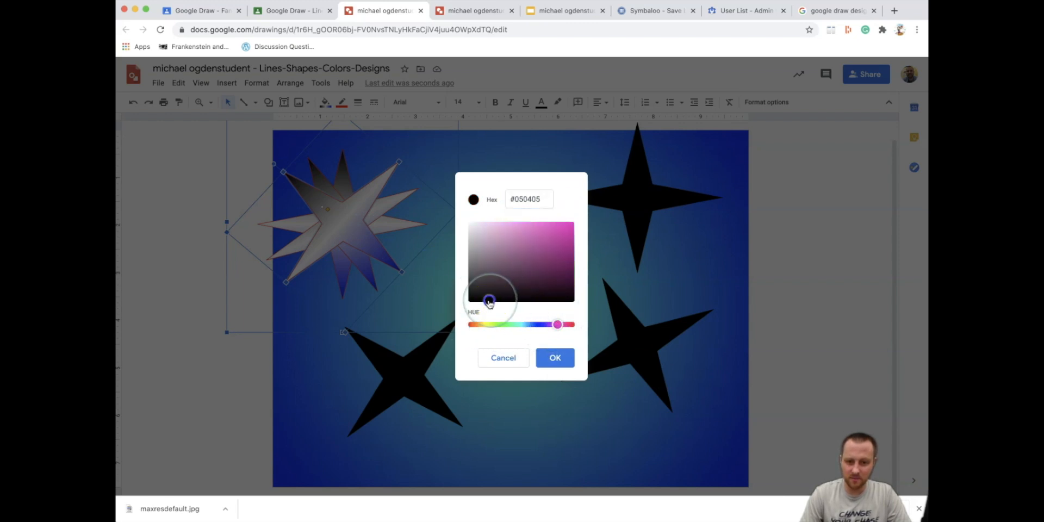
{"action": "left_click", "coordinate": [555, 357]}
{"action": "left_click", "coordinate": [463, 283]}
- Reposition the star burst in the canvas's upper-left corner and move the lower-left black star up beneath it
{"action": "left_click_drag", "start_coordinate": [351, 212], "coordinate": [391, 258]}
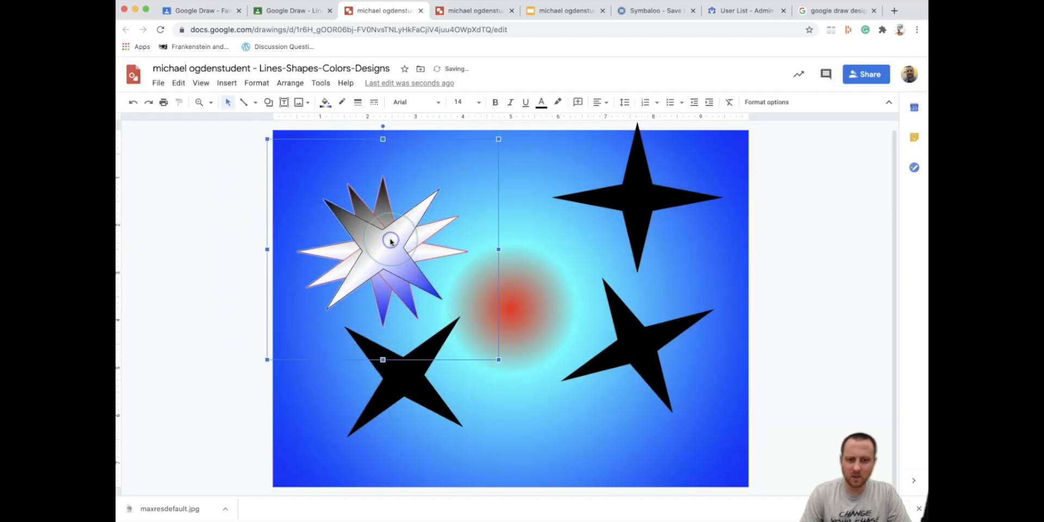
{"action": "left_click", "coordinate": [523, 198]}
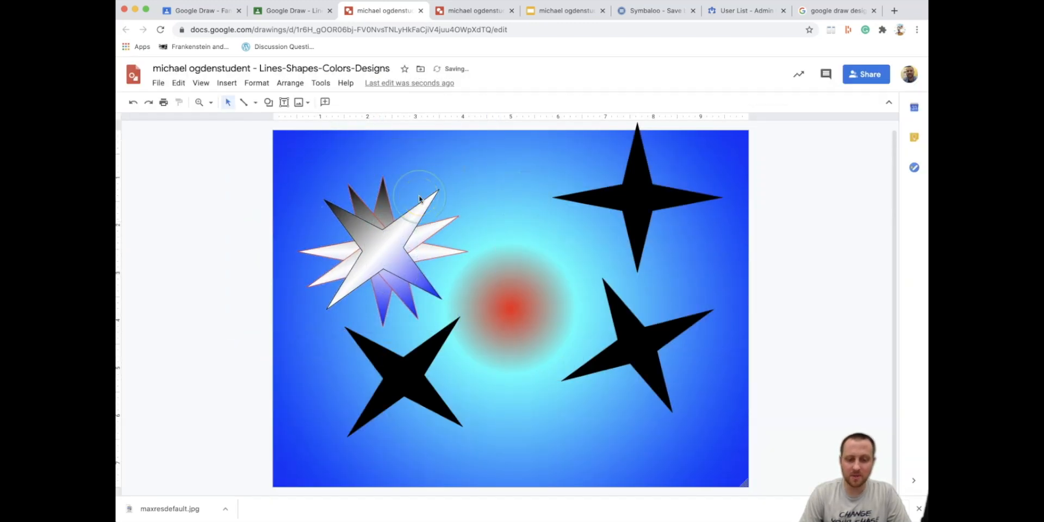
{"action": "left_click", "coordinate": [382, 234]}
{"action": "left_click_drag", "start_coordinate": [383, 234], "coordinate": [354, 197]}
{"action": "left_click", "coordinate": [395, 356]}
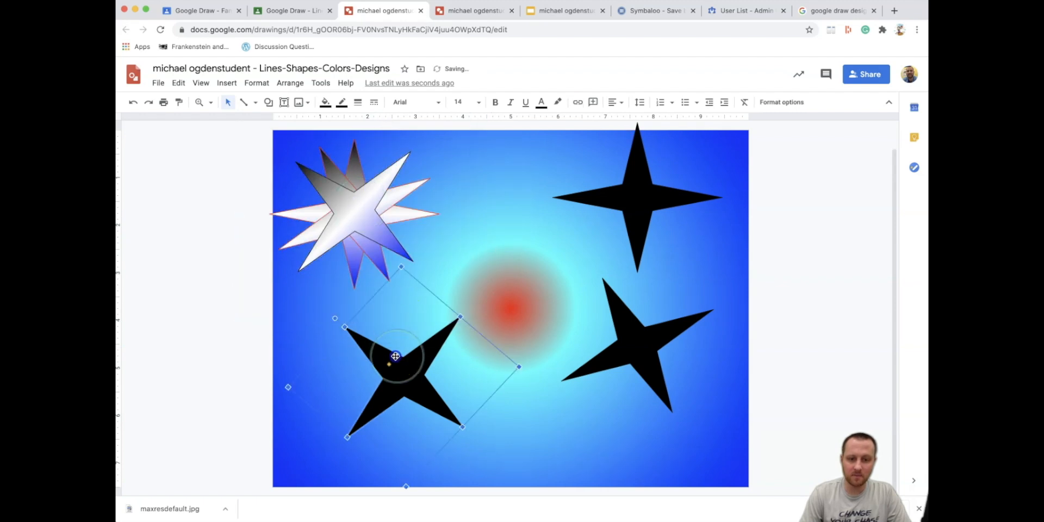
{"action": "left_click_drag", "start_coordinate": [396, 356], "coordinate": [356, 322]}
- Draw a chain of five arrows connected end to end between the star burst and the black stars, above the red glow
{"action": "left_click", "coordinate": [227, 83]}
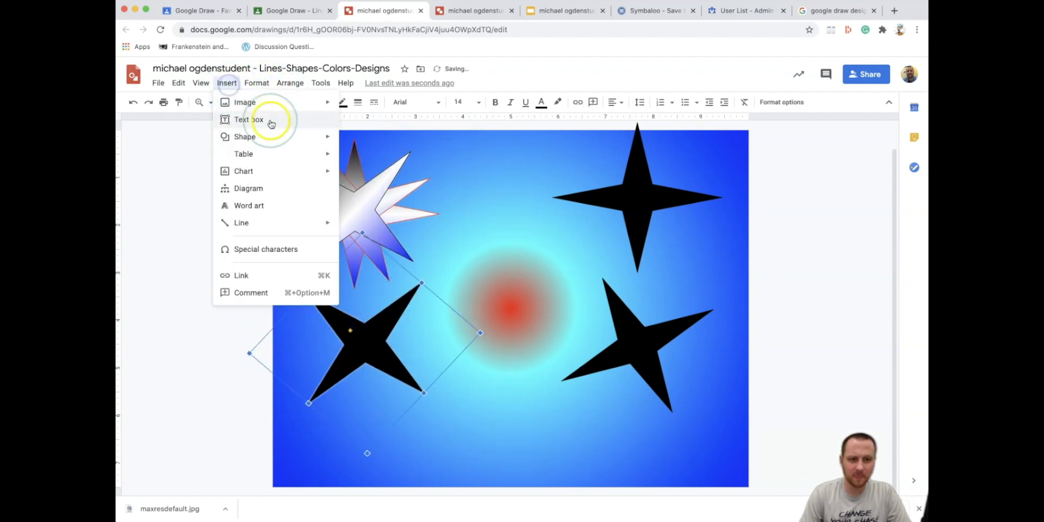
{"action": "mouse_move", "coordinate": [277, 231]}
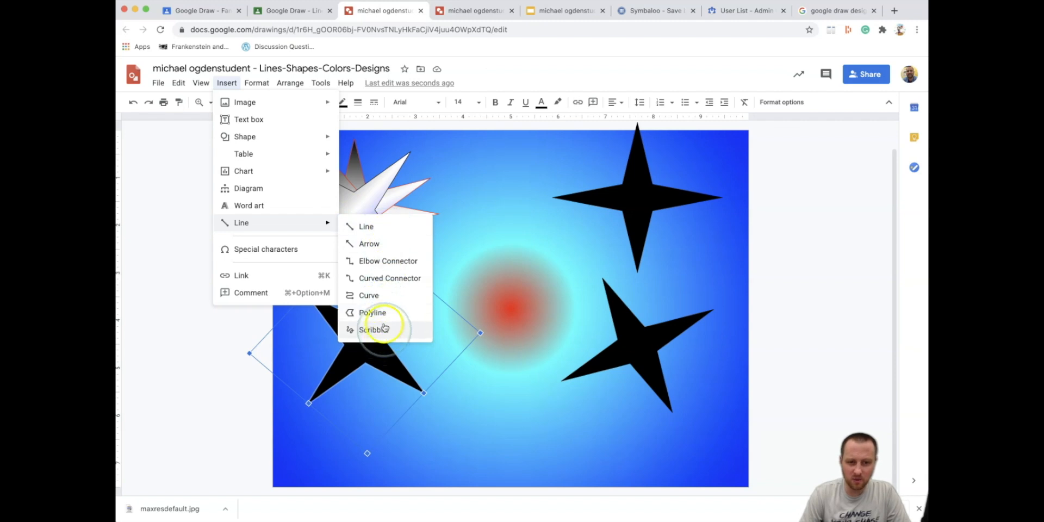
{"action": "left_click", "coordinate": [389, 227]}
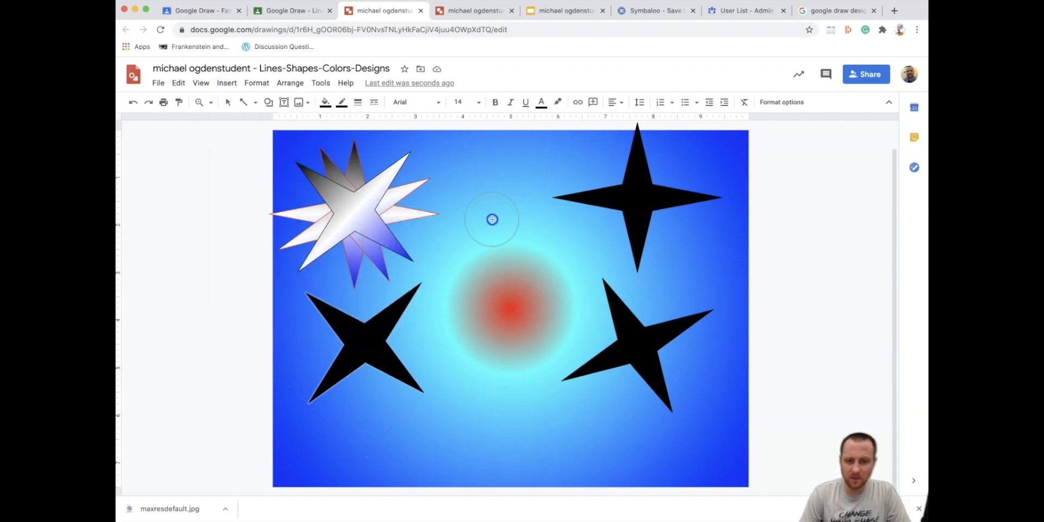
{"action": "left_click_drag", "start_coordinate": [492, 218], "coordinate": [589, 178]}
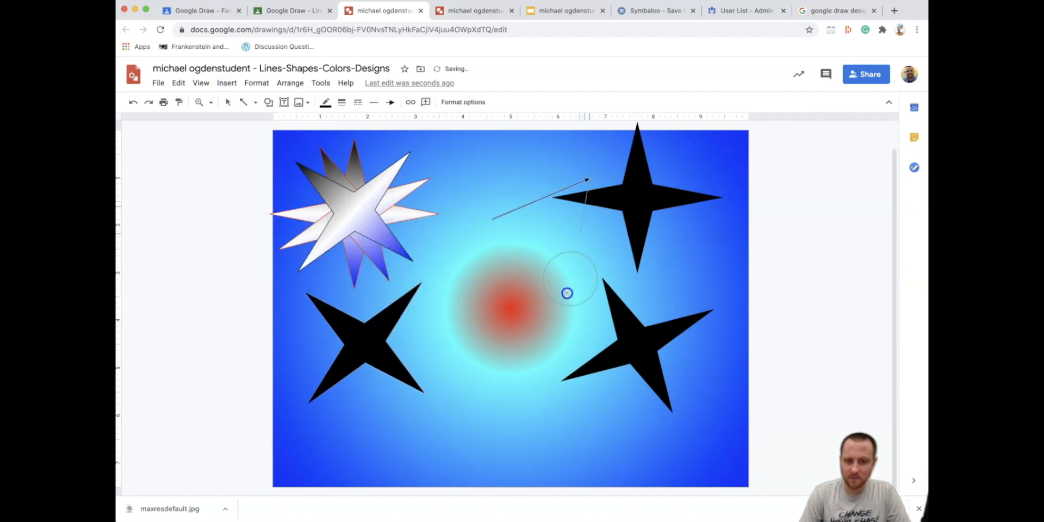
{"action": "left_click", "coordinate": [465, 259]}
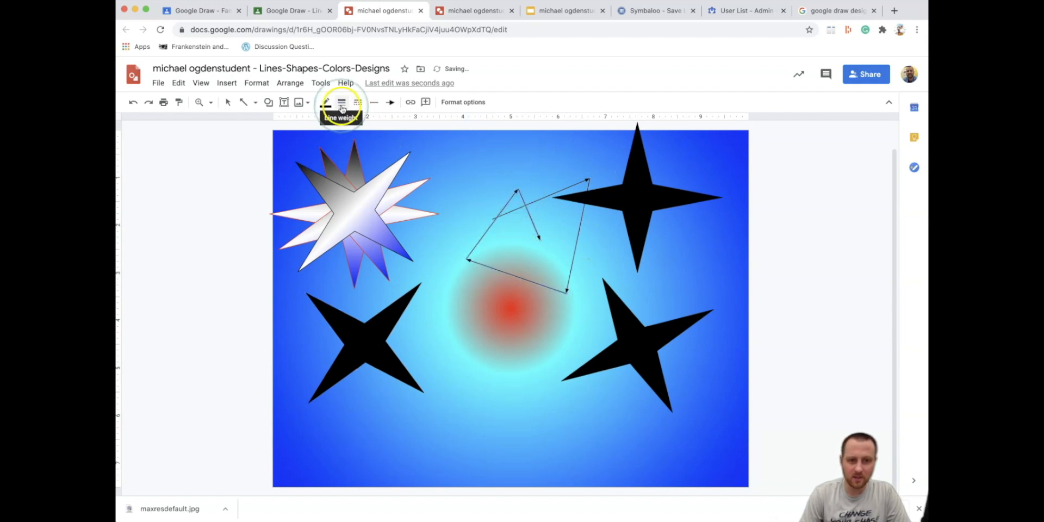
- Give the last arrow of the chain a thicker line weight and a dotted line style
{"action": "left_click", "coordinate": [341, 108]}
{"action": "left_click", "coordinate": [355, 173]}
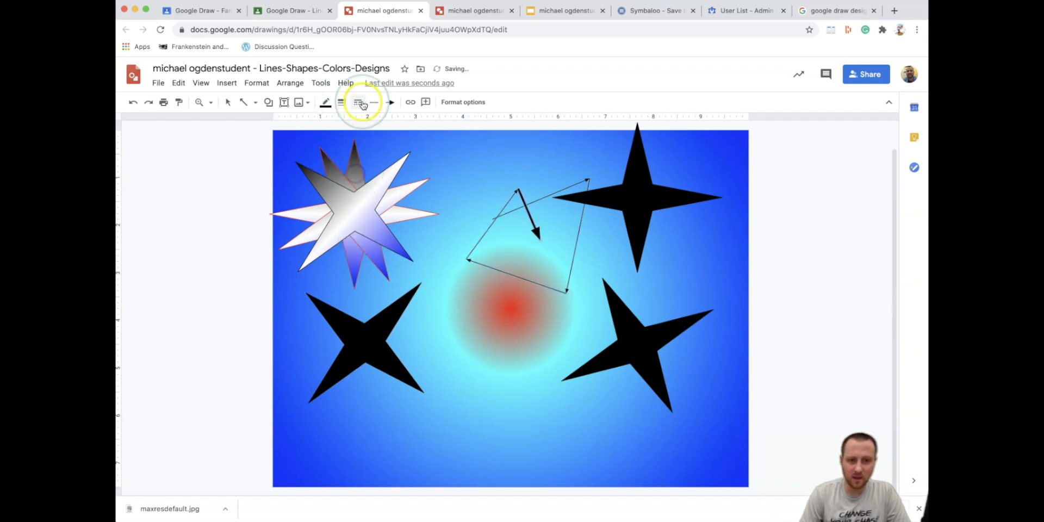
{"action": "left_click", "coordinate": [358, 103]}
{"action": "left_click", "coordinate": [376, 143]}
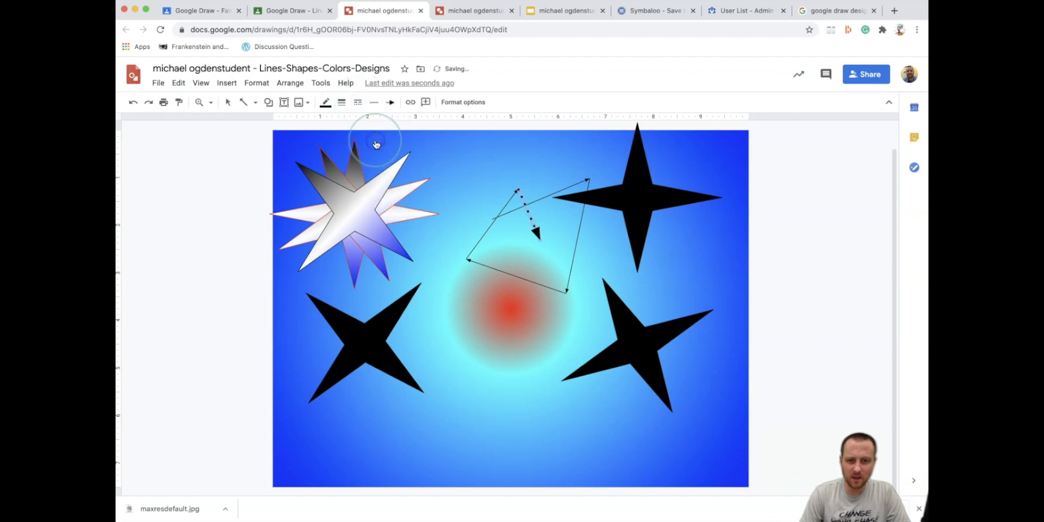
- Give the dotted arrow a solid arrowhead at its start and an open square at its end
{"action": "left_click", "coordinate": [375, 105]}
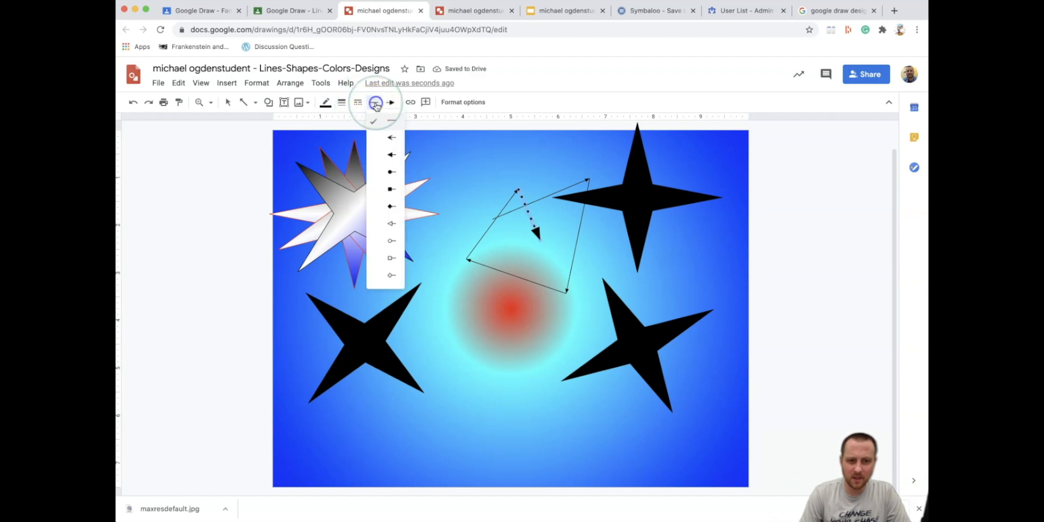
{"action": "left_click", "coordinate": [391, 154]}
{"action": "left_click", "coordinate": [391, 102]}
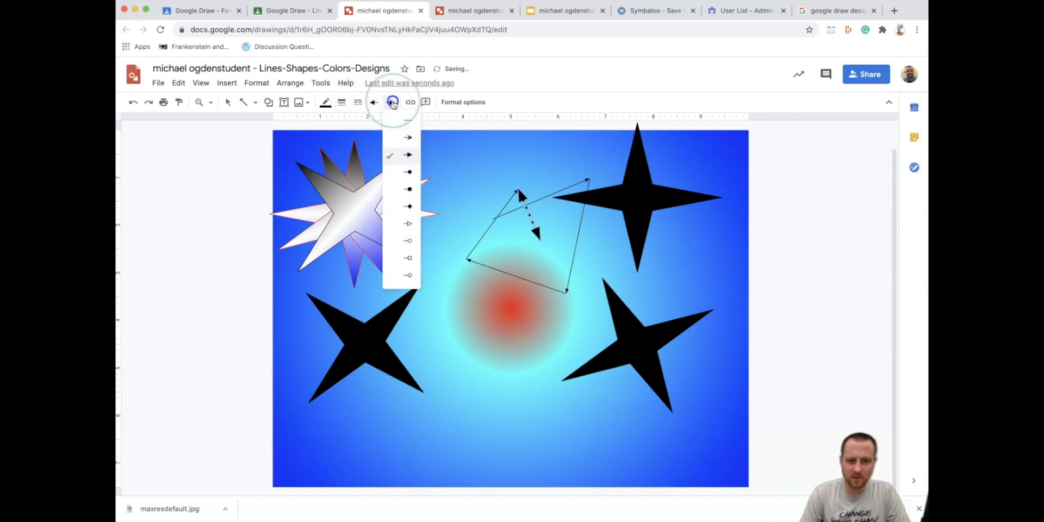
{"action": "left_click", "coordinate": [408, 257]}
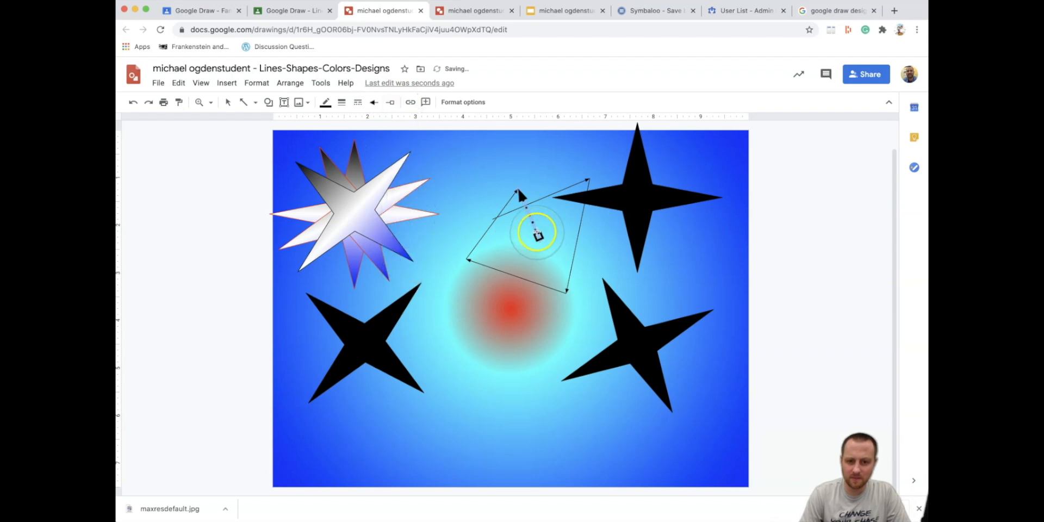
- Draw a dotted double-headed arrow and stretch it diagonally across the red glow, from beside the star burst to the canvas's lower middle
{"action": "left_click_drag", "start_coordinate": [536, 229], "coordinate": [588, 279]}
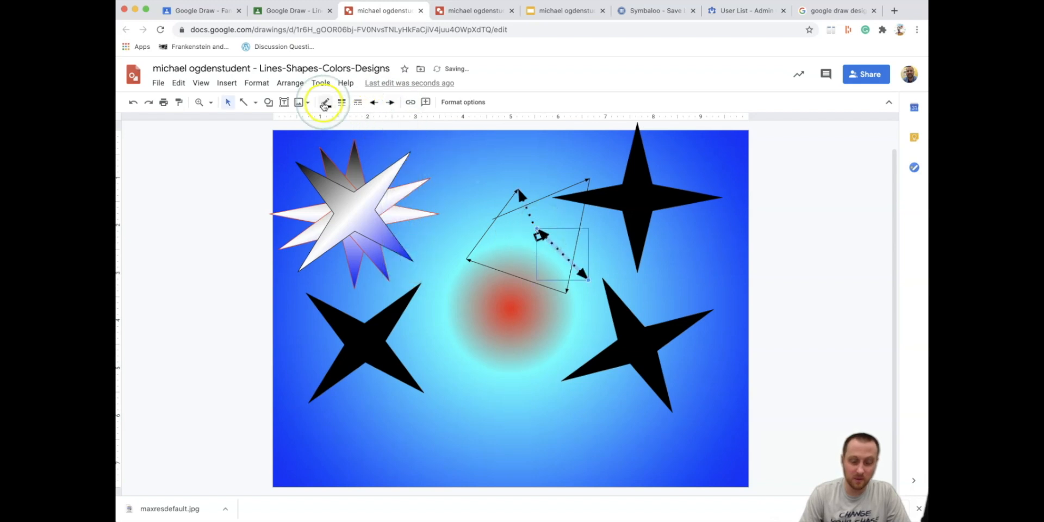
{"action": "left_click", "coordinate": [226, 103]}
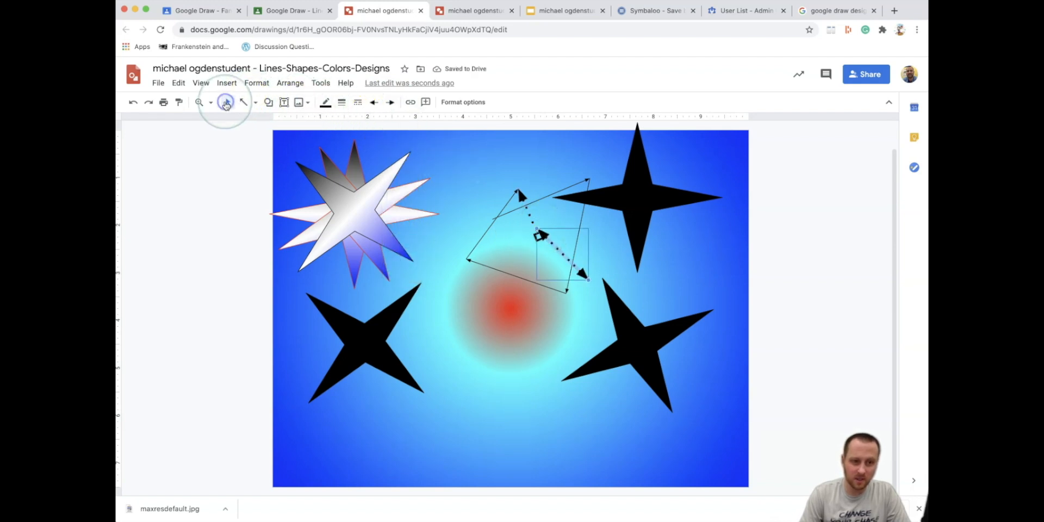
{"action": "left_click_drag", "start_coordinate": [559, 250], "coordinate": [425, 230]}
{"action": "left_click_drag", "start_coordinate": [521, 388], "coordinate": [550, 440]}
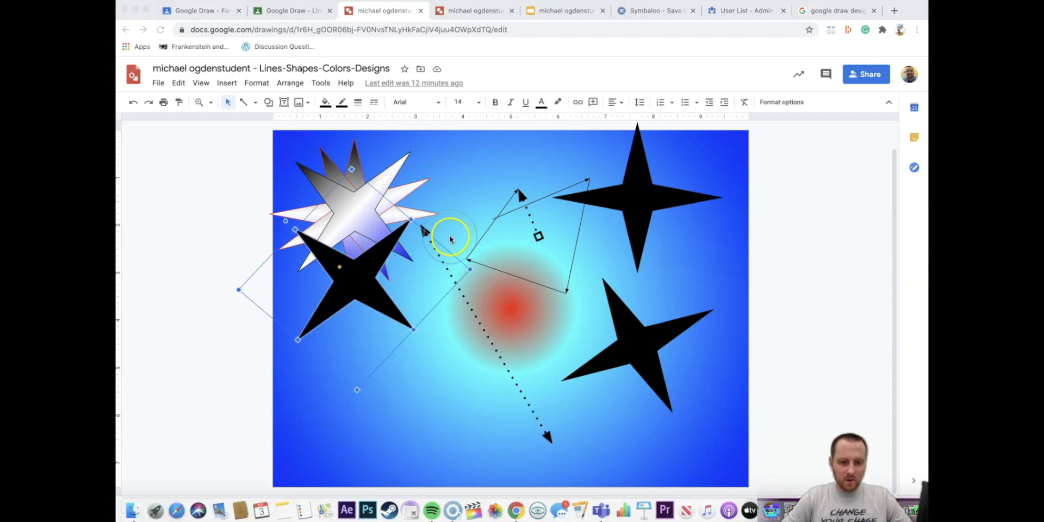
- Move the left black four-pointed star down so that it sits beneath the star burst
{"action": "left_click", "coordinate": [351, 266]}
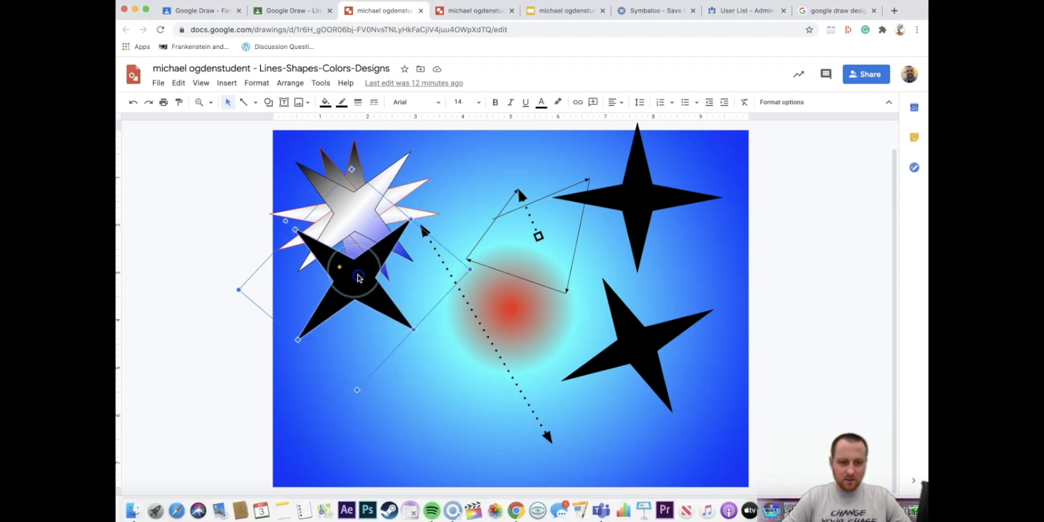
{"action": "left_click_drag", "start_coordinate": [373, 282], "coordinate": [377, 334]}
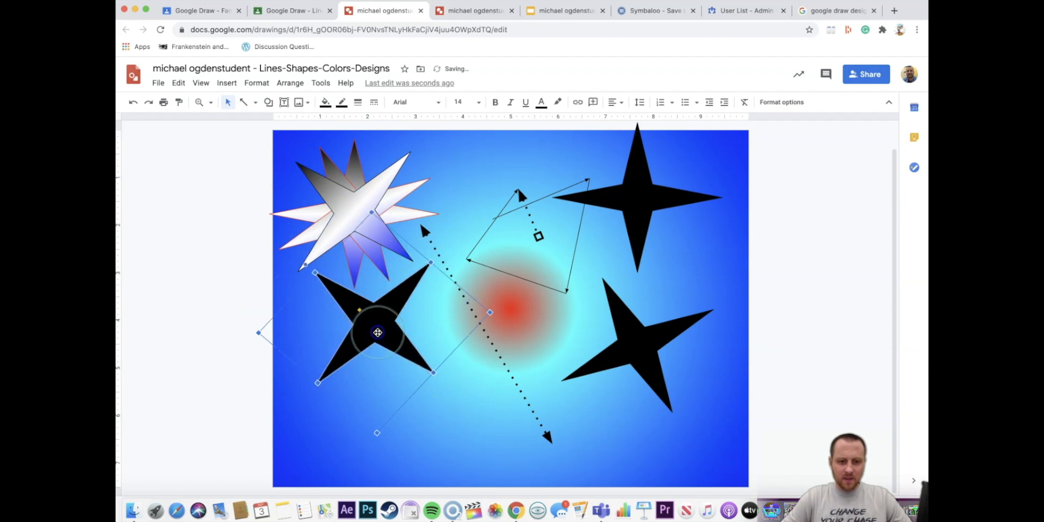
{"action": "left_click", "coordinate": [474, 411]}
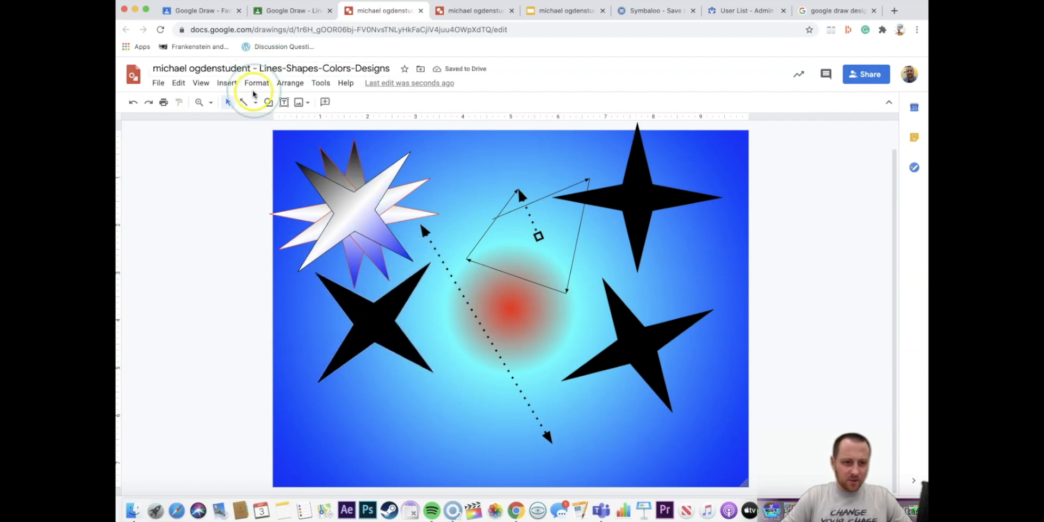
- Draw a tall rounded rectangle extending down from the center of the left black star and fill it black
{"action": "left_click", "coordinate": [230, 83]}
{"action": "mouse_move", "coordinate": [249, 137]}
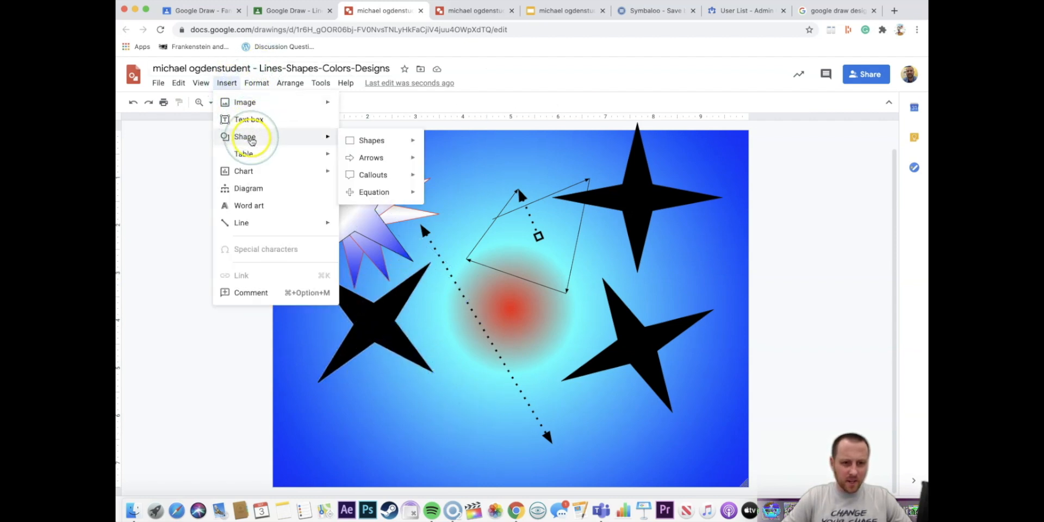
{"action": "mouse_move", "coordinate": [366, 144]}
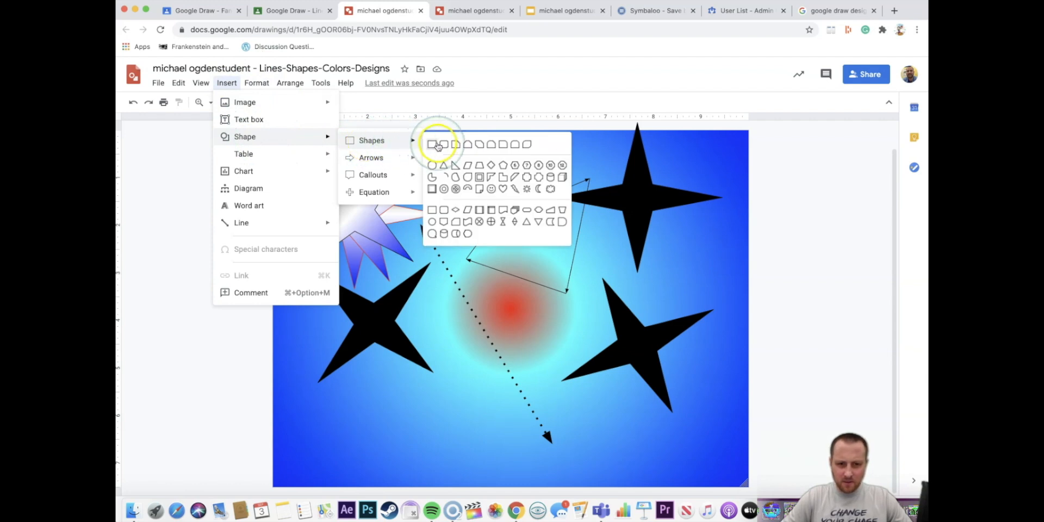
{"action": "left_click", "coordinate": [446, 212]}
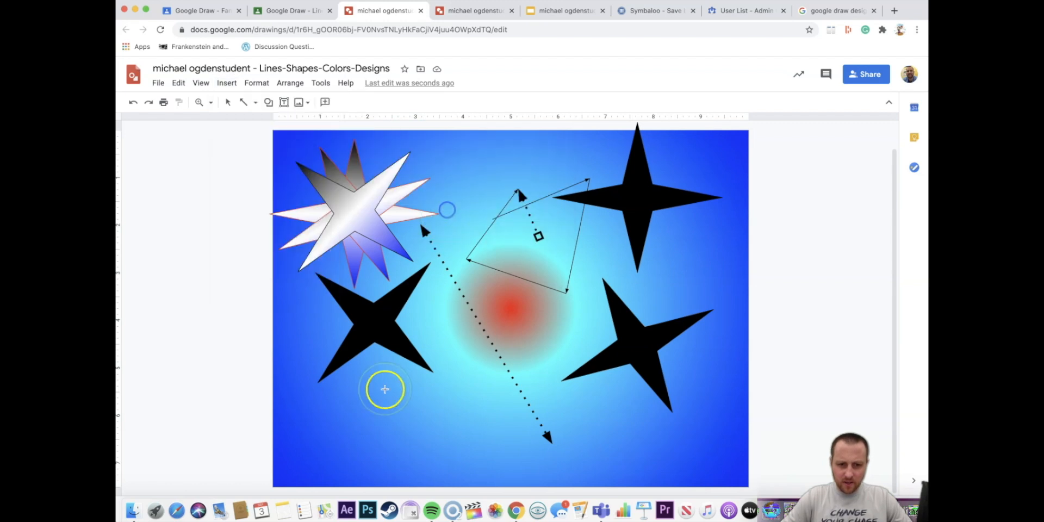
{"action": "left_click_drag", "start_coordinate": [360, 336], "coordinate": [383, 426]}
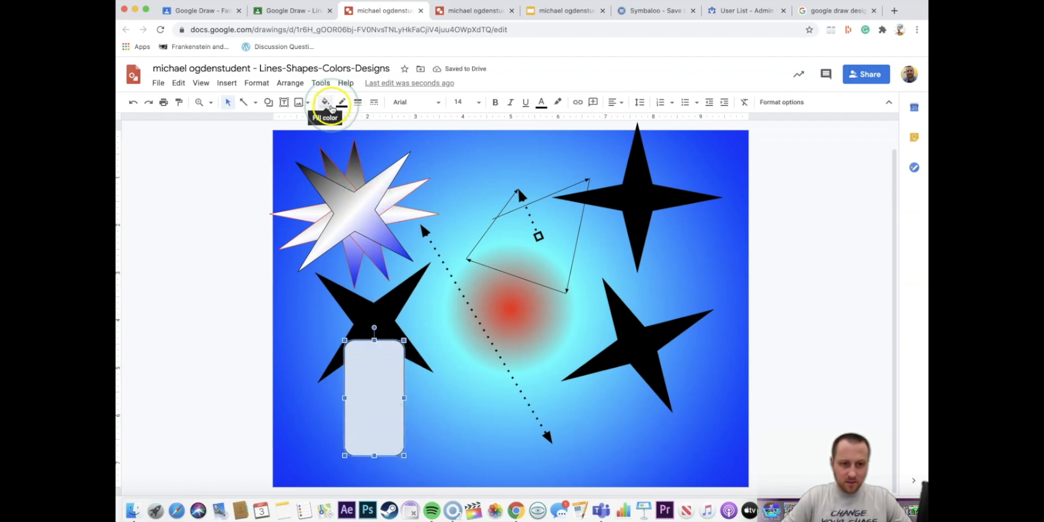
{"action": "left_click", "coordinate": [330, 106]}
{"action": "left_click", "coordinate": [329, 159]}
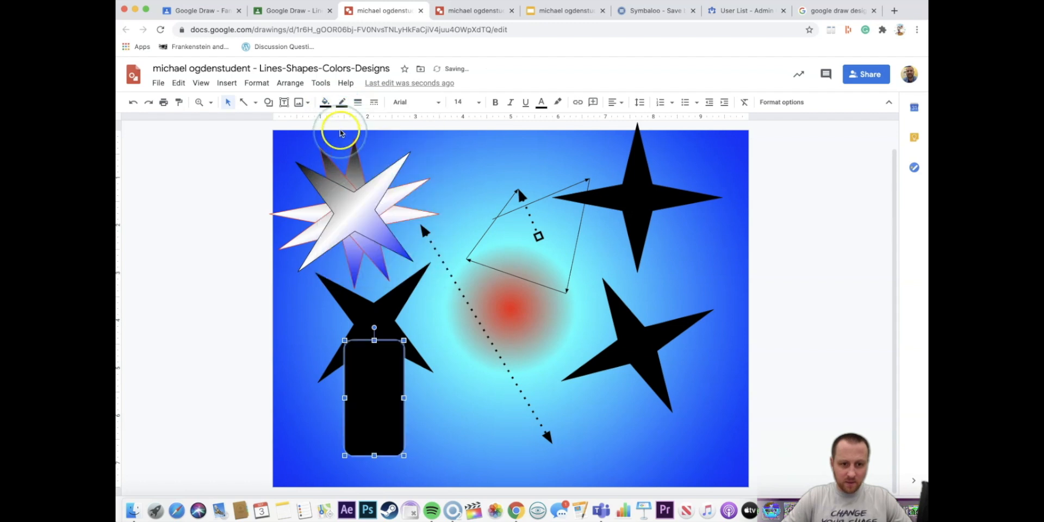
{"action": "left_click", "coordinate": [452, 437]}
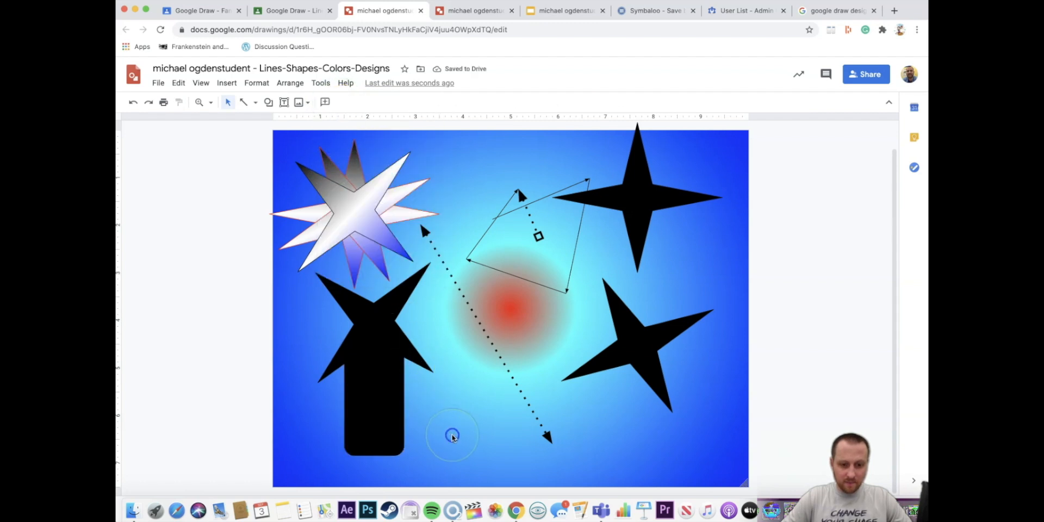
- Move the left black star to the canvas's lower middle and place the black rounded rectangle over the star burst's lower half
{"action": "left_click_drag", "start_coordinate": [380, 419], "coordinate": [482, 405]}
{"action": "left_click_drag", "start_coordinate": [385, 338], "coordinate": [470, 447]}
{"action": "left_click_drag", "start_coordinate": [475, 358], "coordinate": [351, 266]}
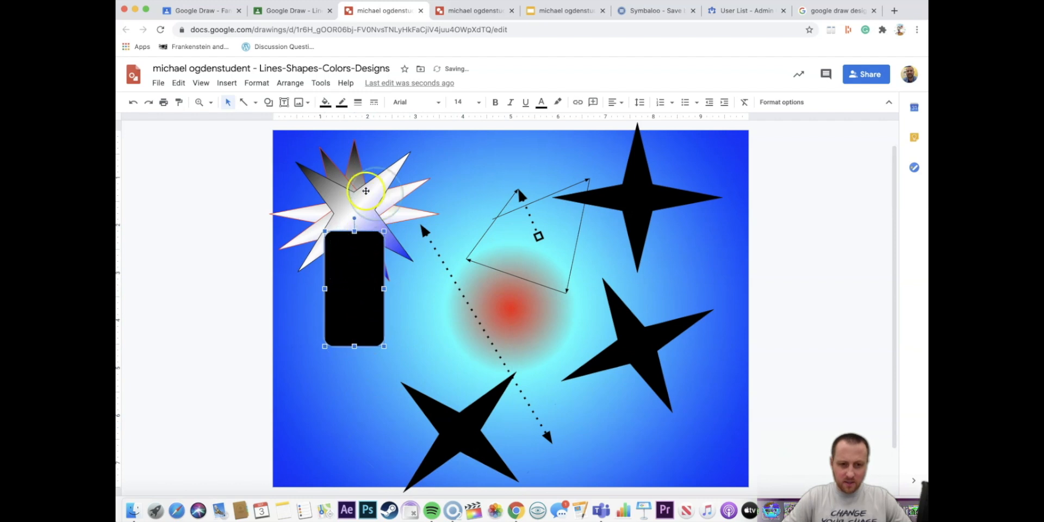
- Send the black rounded rectangle to the back, behind the star burst
{"action": "left_click", "coordinate": [364, 255]}
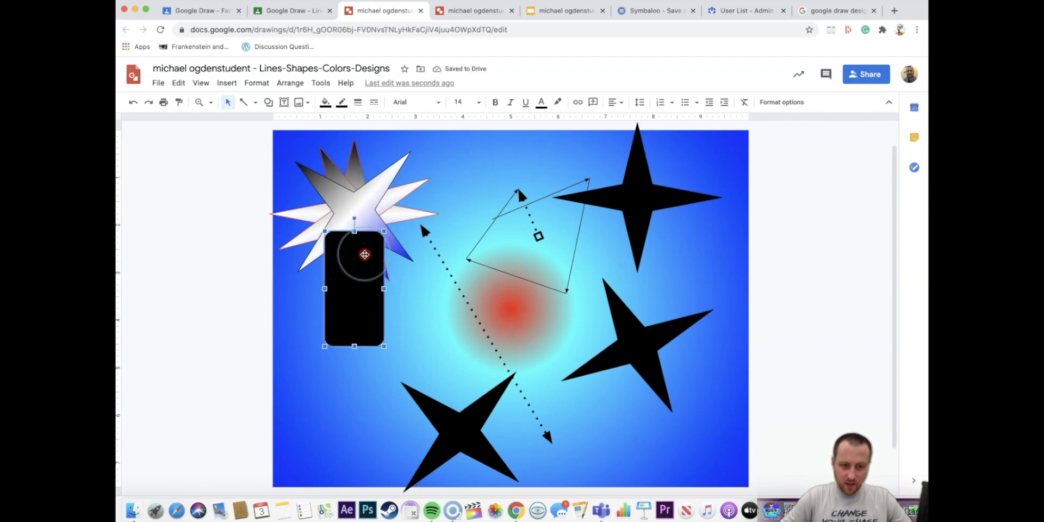
{"action": "right_click", "coordinate": [365, 254]}
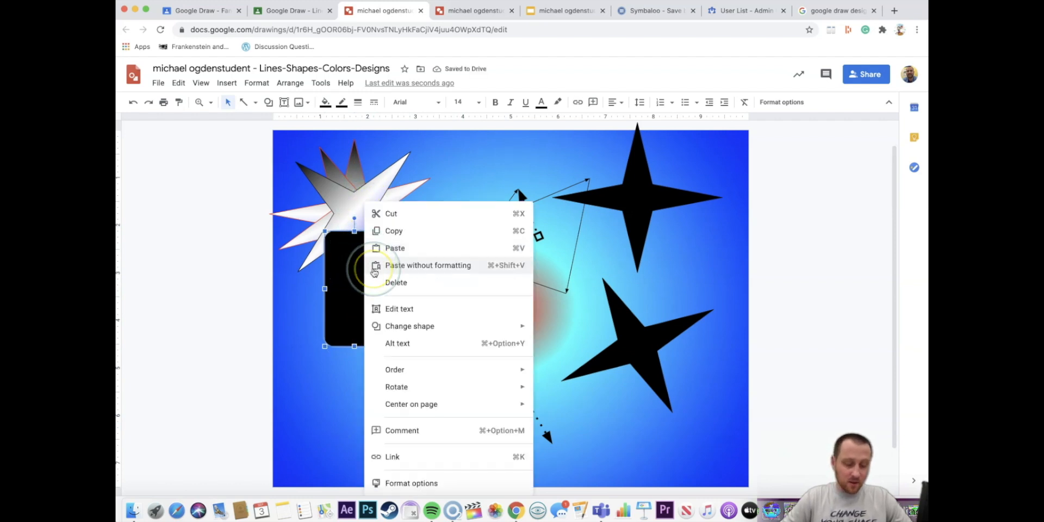
{"action": "left_click", "coordinate": [389, 292]}
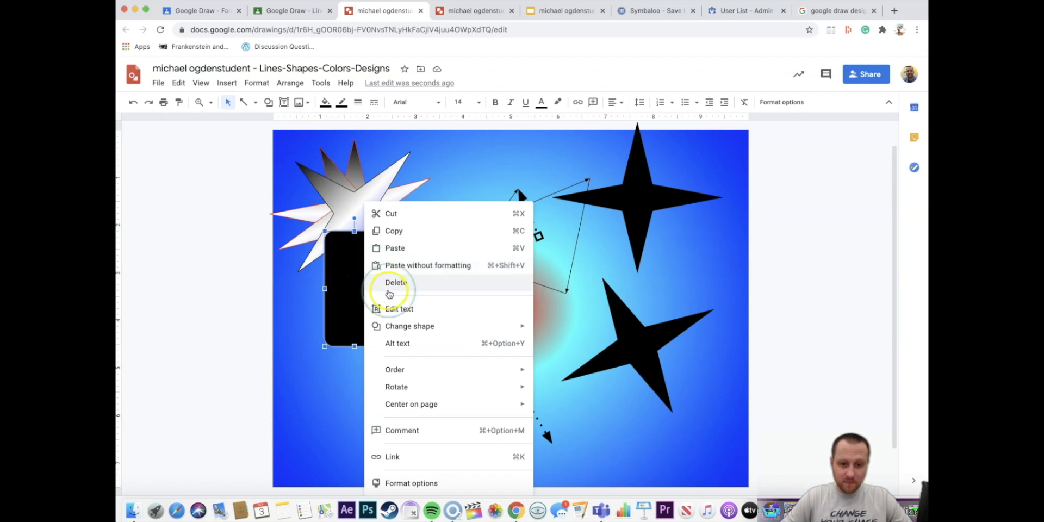
{"action": "mouse_move", "coordinate": [425, 377]}
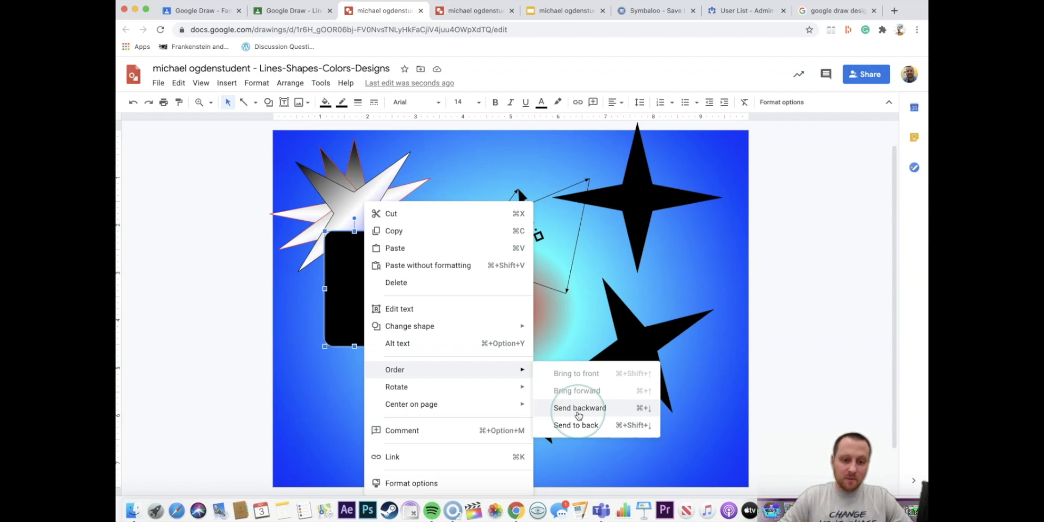
{"action": "left_click", "coordinate": [578, 431]}
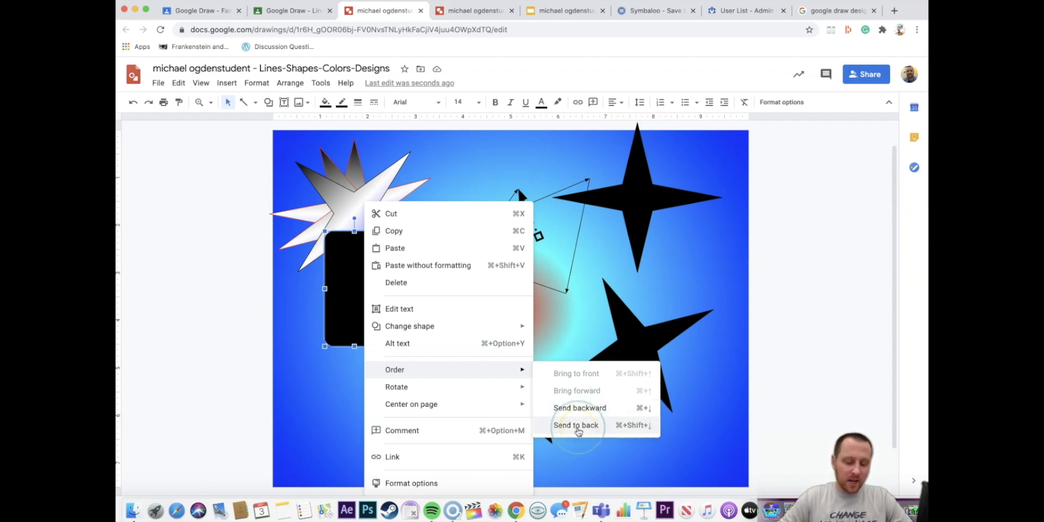
{"action": "left_click", "coordinate": [578, 431]}
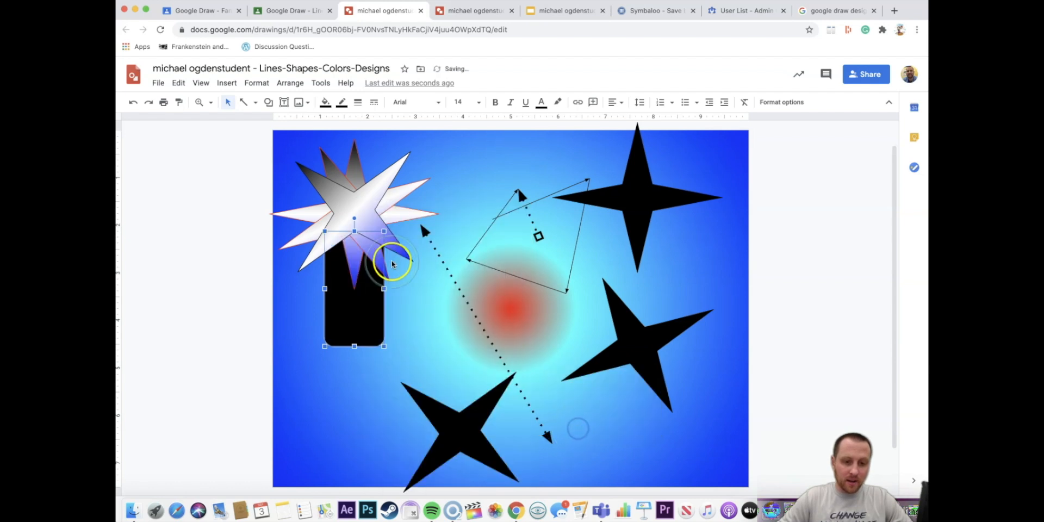
- Shift the stars of the burst slightly right and down over the top of the black rounded rectangle
{"action": "mouse_move", "coordinate": [358, 218]}
{"action": "left_mouse_down"}
{"action": "mouse_move", "coordinate": [370, 223]}
{"action": "mouse_move", "coordinate": [349, 212]}
{"action": "mouse_move", "coordinate": [370, 219]}
{"action": "left_mouse_up"}
{"action": "left_click", "coordinate": [358, 179]}
{"action": "left_click_drag", "start_coordinate": [358, 180], "coordinate": [359, 175]}
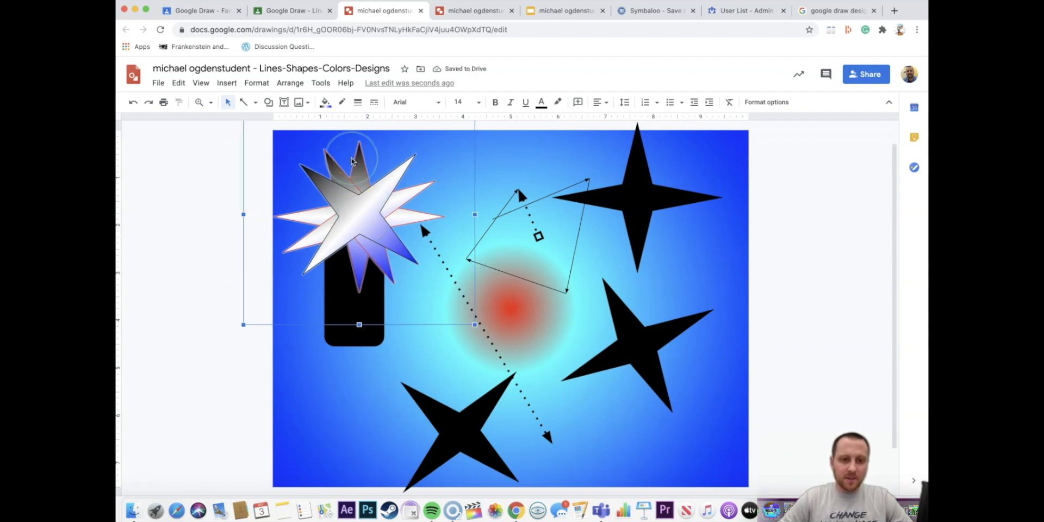
- Switch to the Google Classroom assignment and examine its attached example images
{"action": "left_click", "coordinate": [292, 11]}
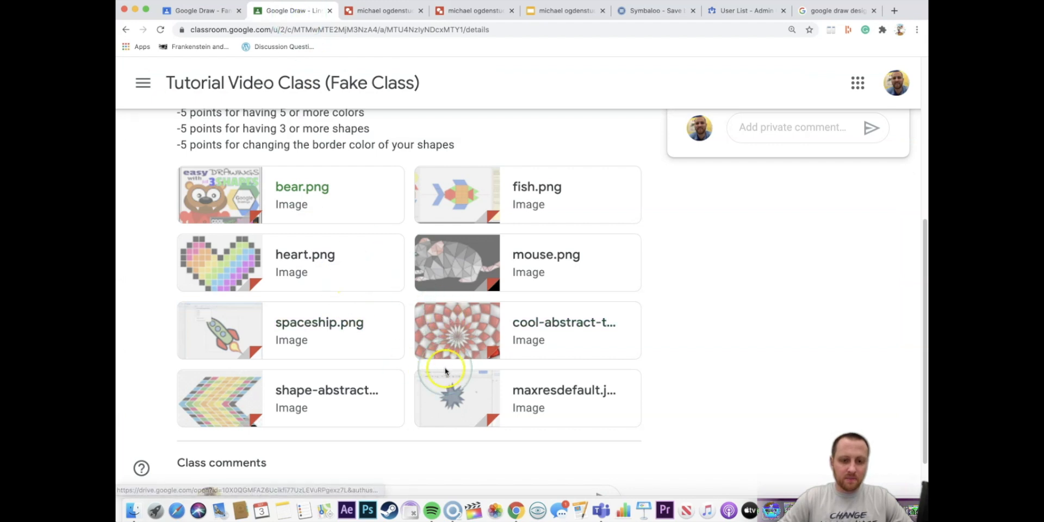
{"action": "left_click", "coordinate": [430, 306]}
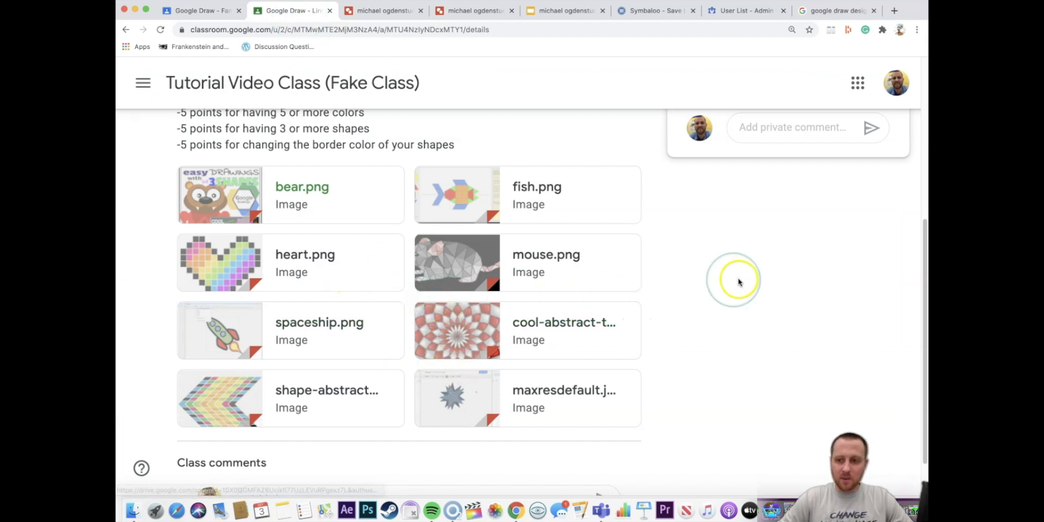